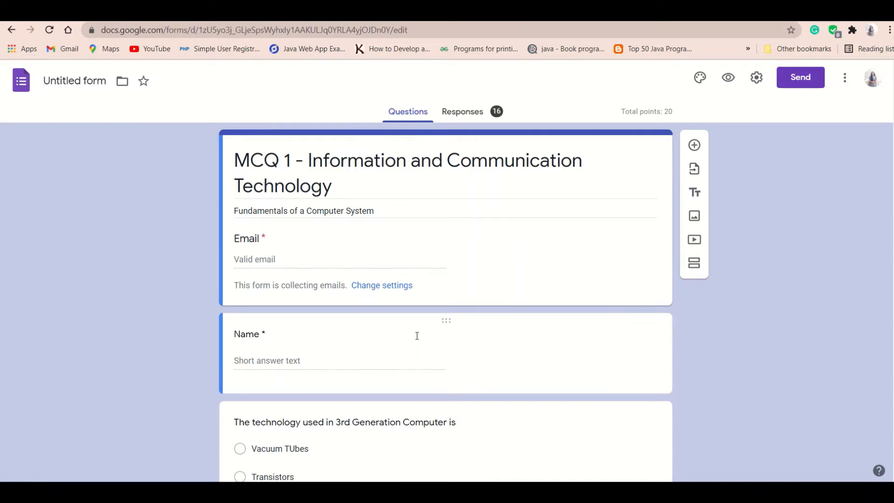
# - Look through all the multiple-choice questions and answer options of the MCQ 1 - Information and Communication Technology quiz form
pyautogui.scroll(-3, 416, 336)
pyautogui.scroll(3, 417, 336)
pyautogui.scroll(-9, 417, 335)
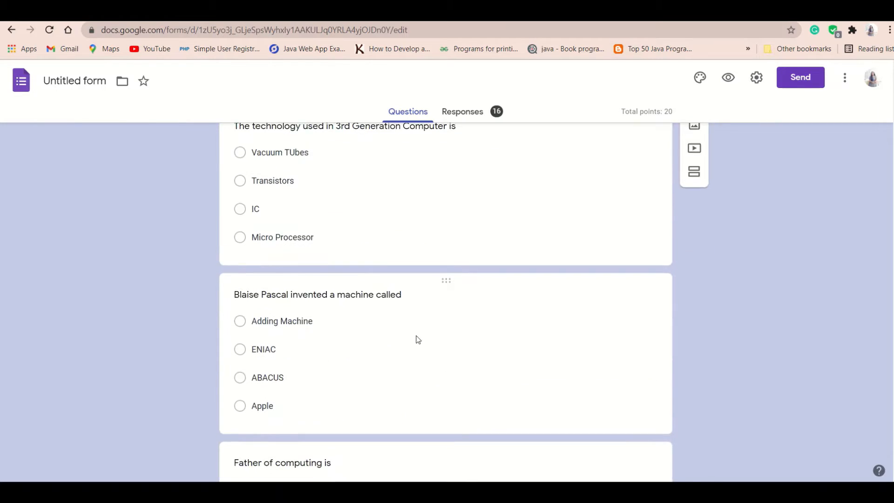
pyautogui.scroll(-5, 417, 339)
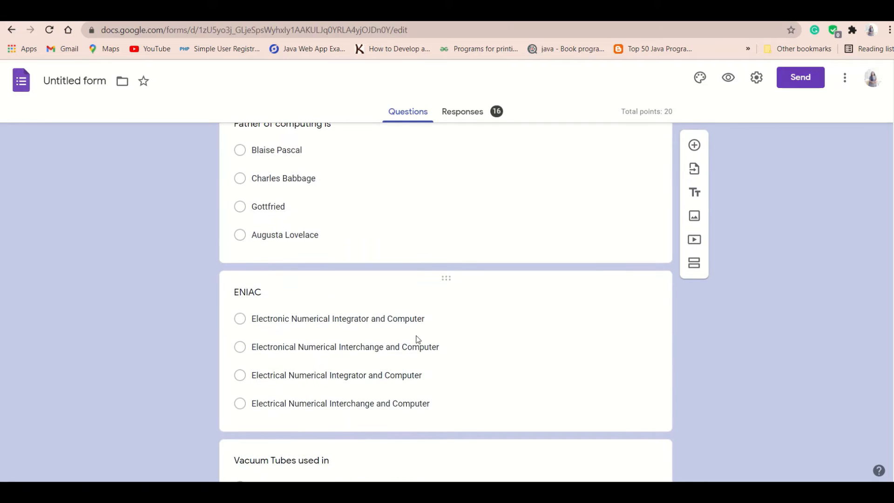
pyautogui.scroll(-2, 418, 339)
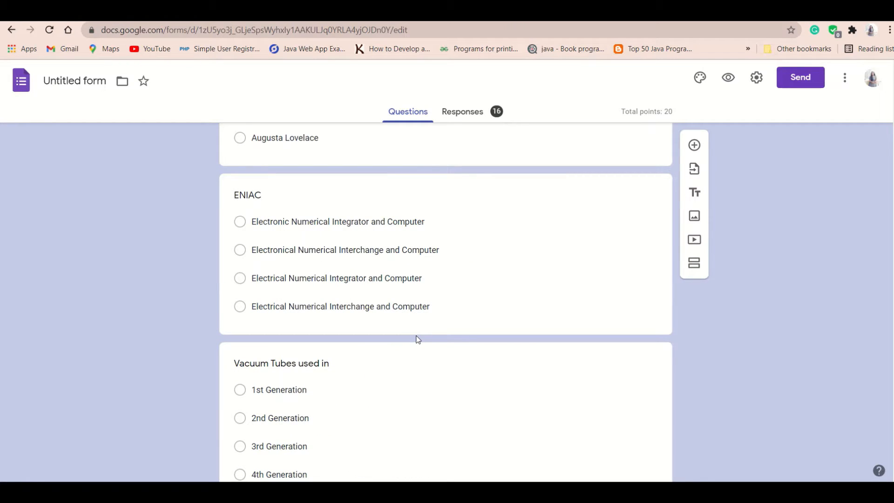
pyautogui.scroll(-11, 418, 339)
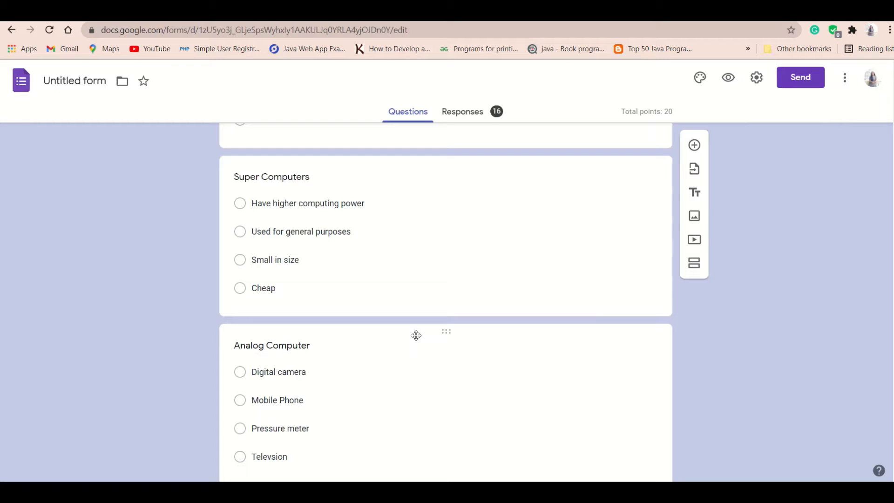
pyautogui.scroll(2, 416, 335)
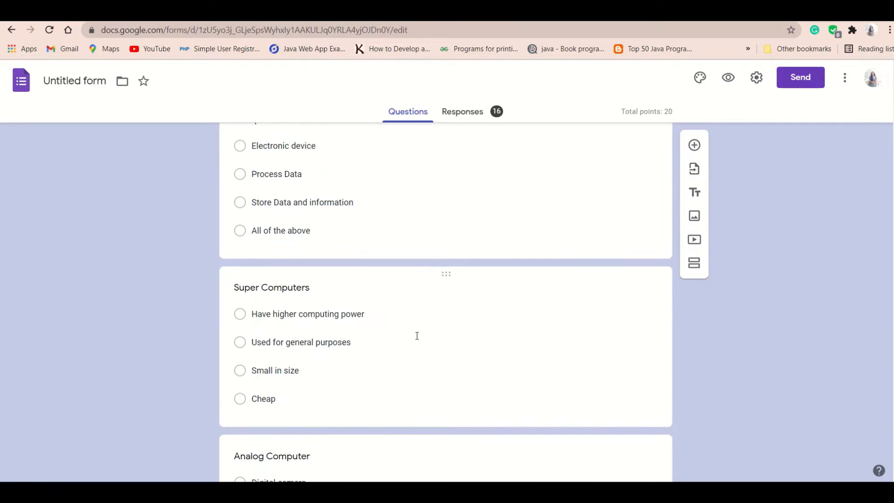
pyautogui.scroll(-1, 417, 336)
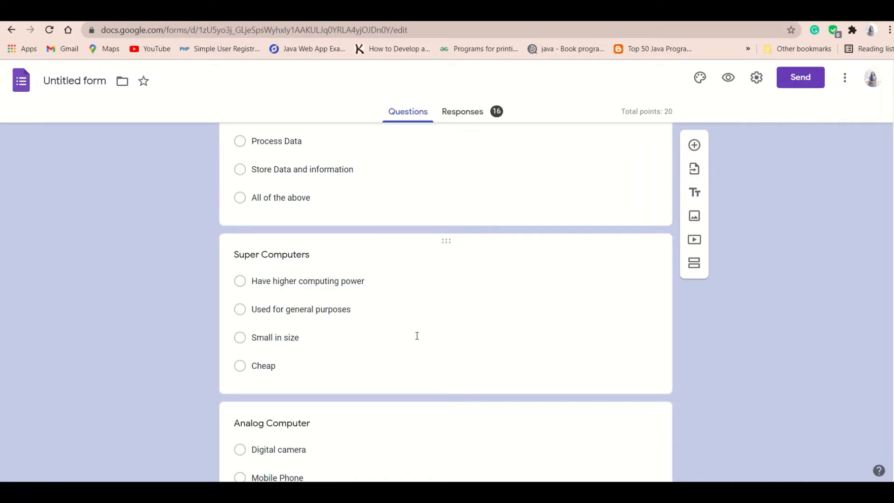
pyautogui.scroll(-8, 417, 336)
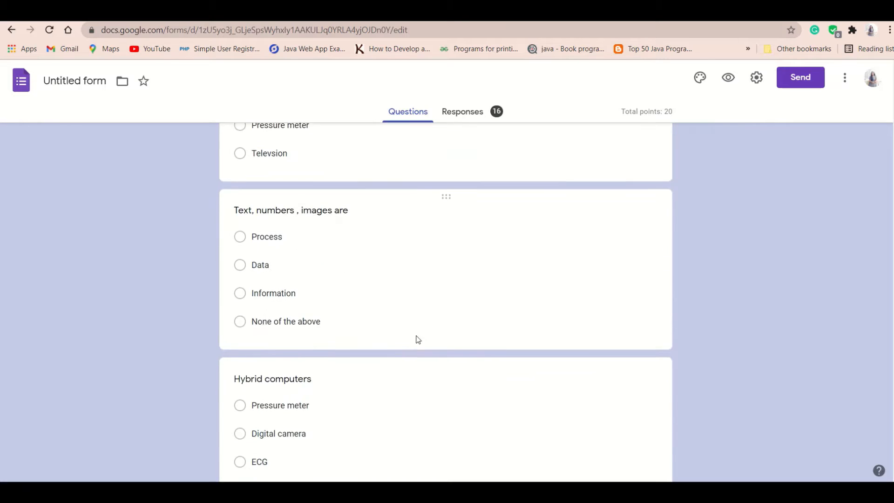
pyautogui.scroll(-3, 417, 337)
pyautogui.scroll(-2, 298, 361)
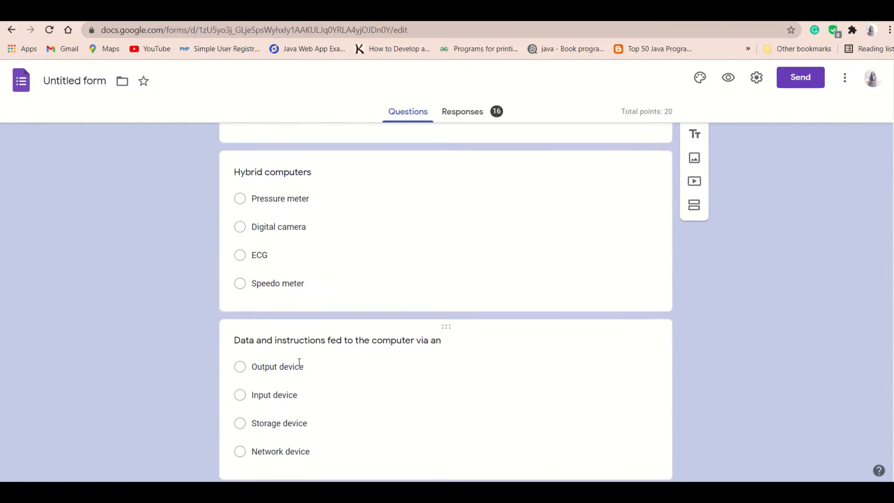
pyautogui.scroll(-3, 300, 362)
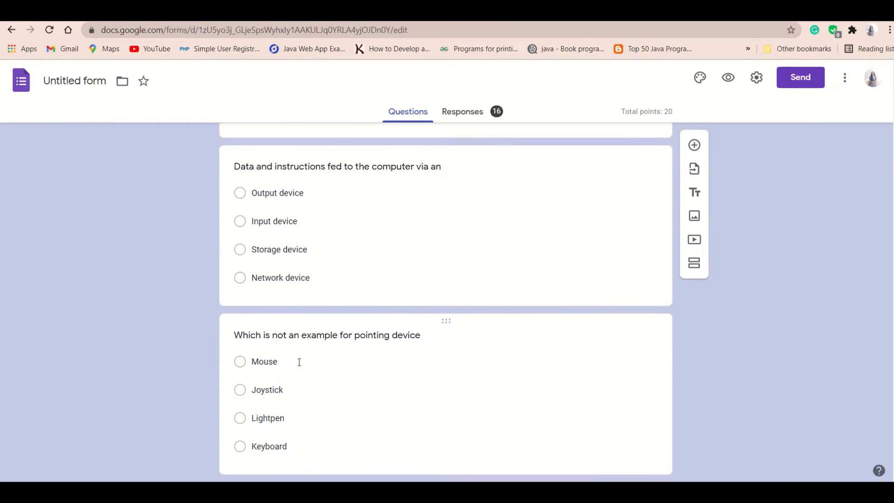
pyautogui.scroll(-10, 299, 363)
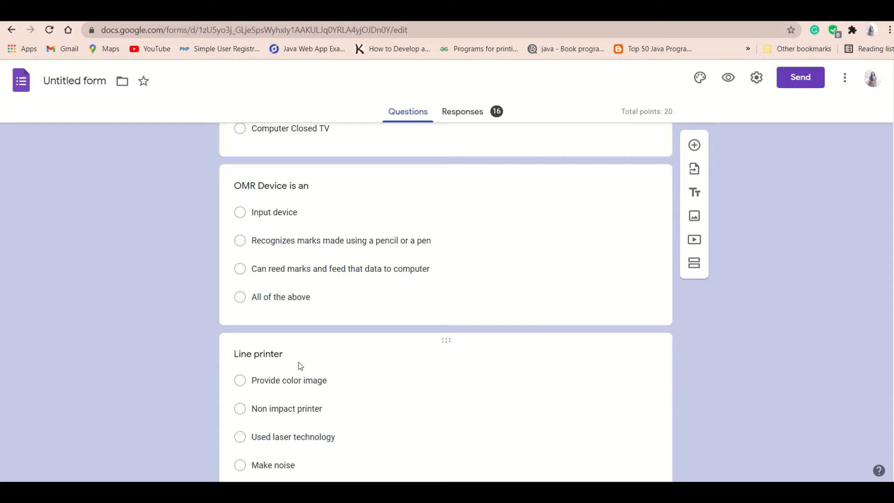
pyautogui.scroll(-8, 300, 365)
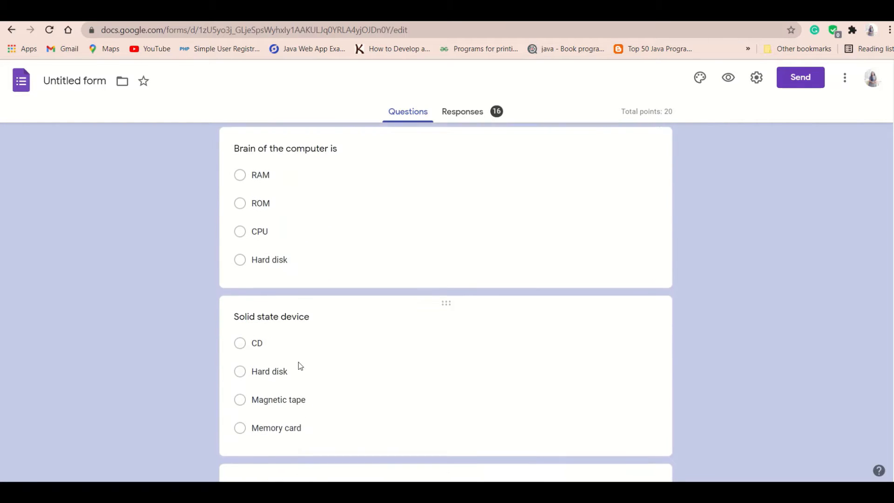
pyautogui.scroll(11, 301, 366)
pyautogui.scroll(20, 301, 366)
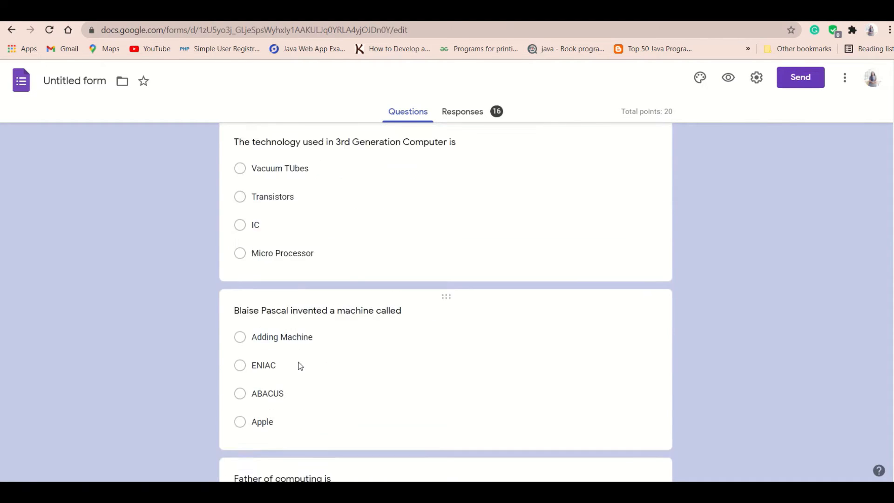
pyautogui.scroll(1, 299, 363)
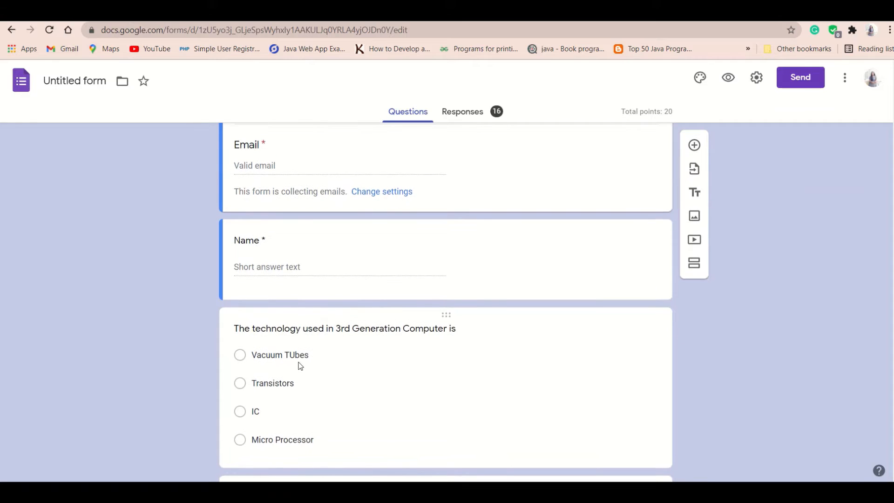
pyautogui.scroll(-2, 300, 366)
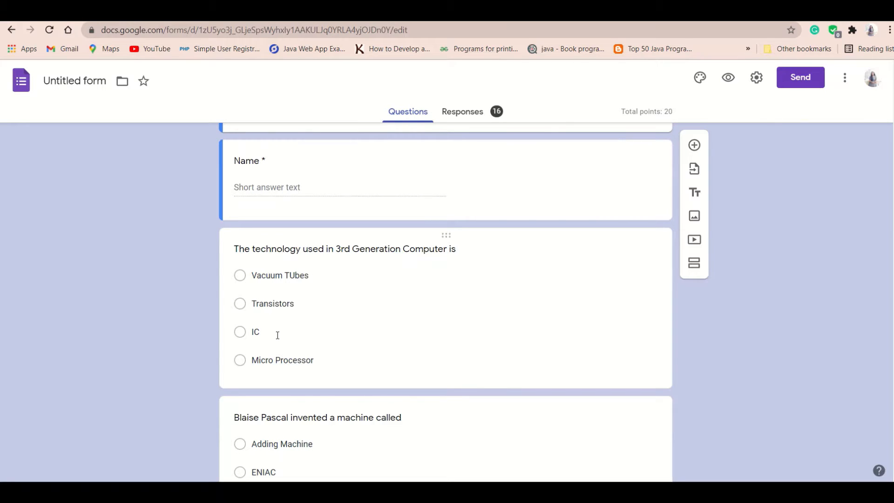
pyautogui.scroll(-20, 282, 345)
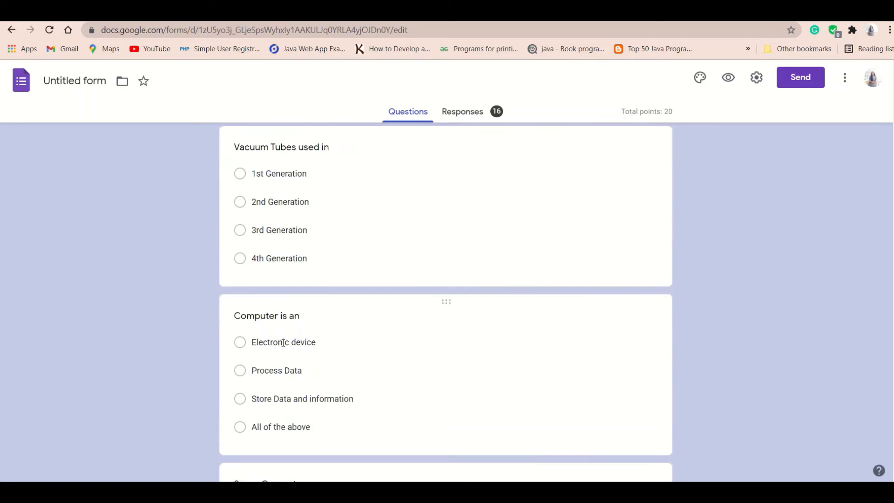
pyautogui.scroll(-20, 284, 346)
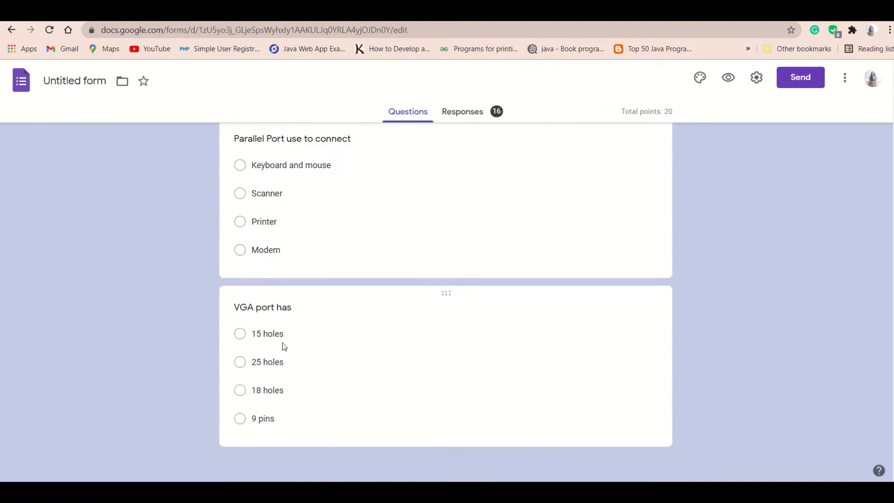
pyautogui.scroll(20, 282, 343)
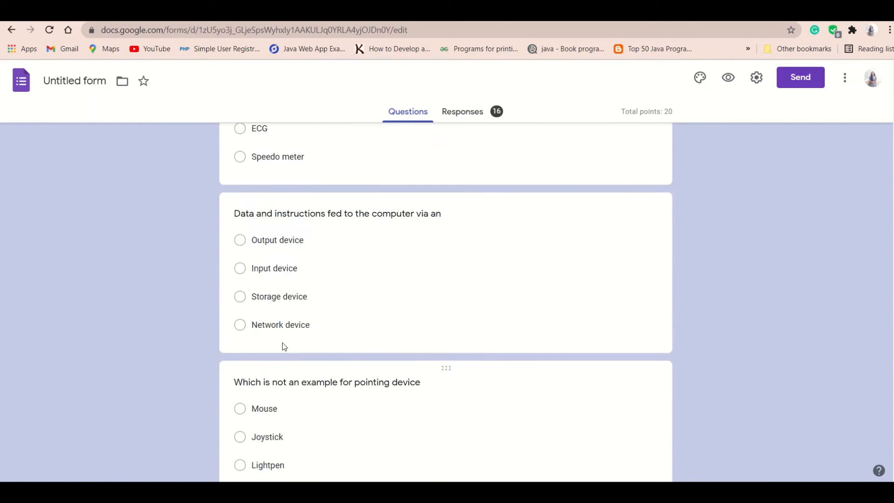
pyautogui.scroll(15, 282, 342)
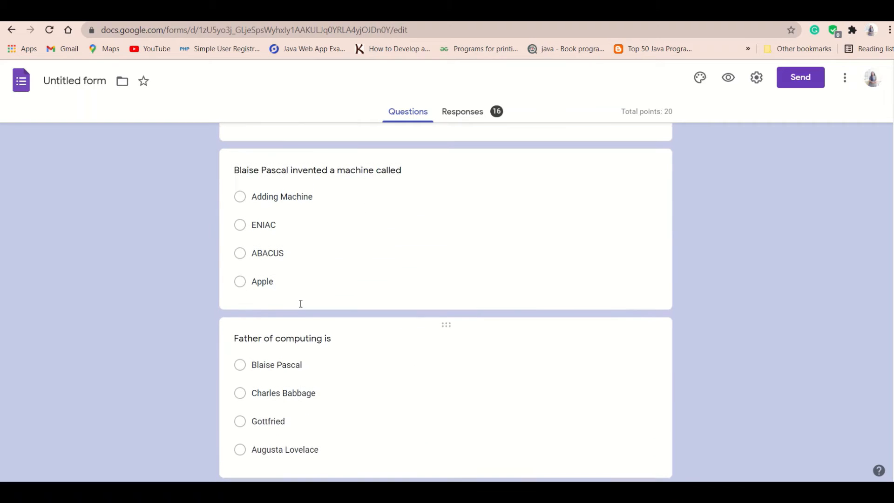
# - Open the summary of the quiz responses and examine the points distribution chart and the list of respondents' scores
pyautogui.click(474, 116)
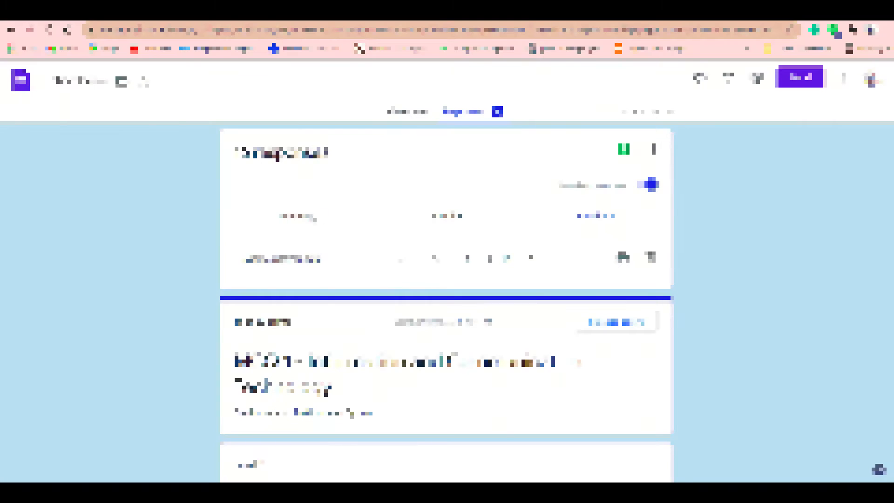
pyautogui.click(304, 219)
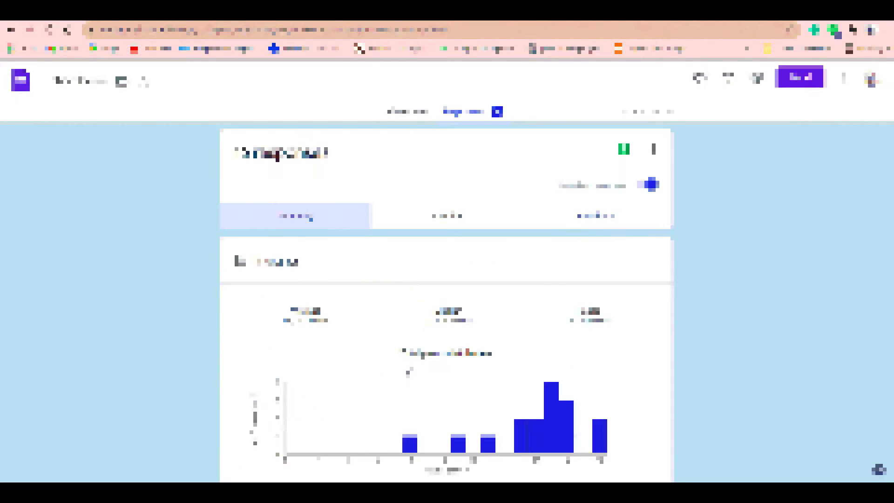
pyautogui.scroll(-1, 409, 371)
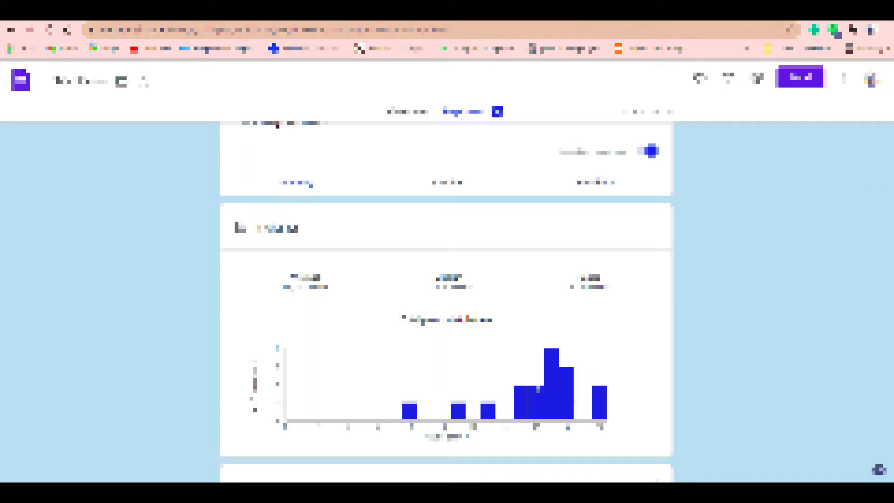
pyautogui.scroll(-3, 459, 405)
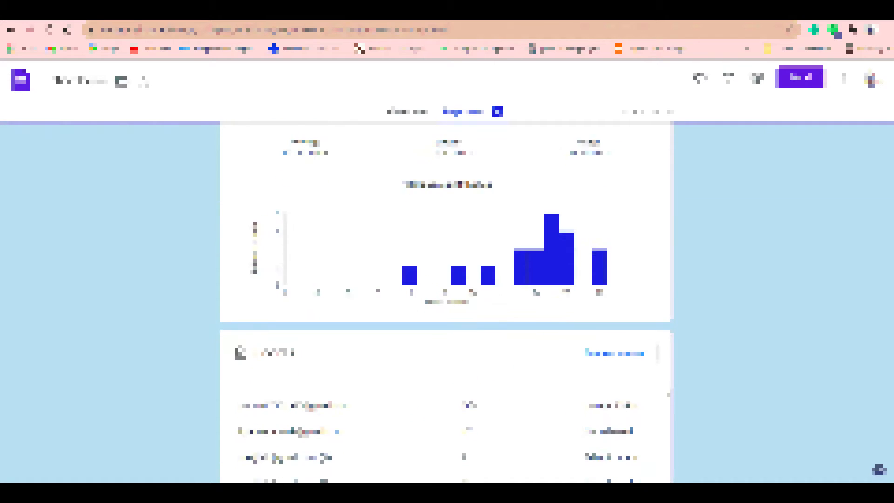
pyautogui.scroll(-10, 468, 405)
pyautogui.scroll(6, 473, 403)
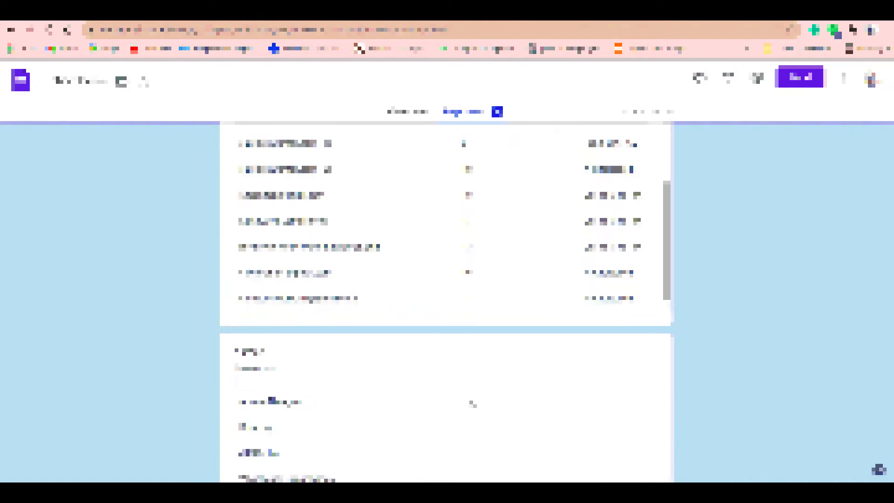
pyautogui.scroll(2, 468, 402)
pyautogui.scroll(-5, 491, 354)
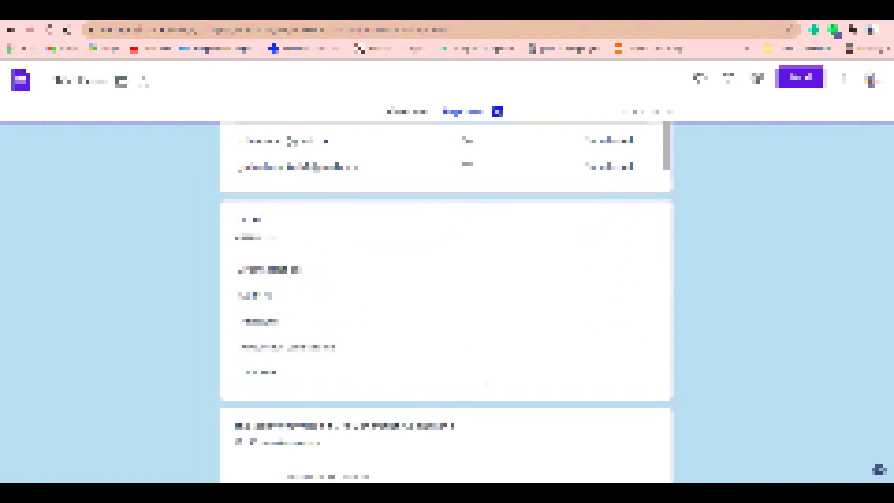
# - Examine the answer distribution charts for the individual quiz questions in the response summary
pyautogui.scroll(-7, 486, 385)
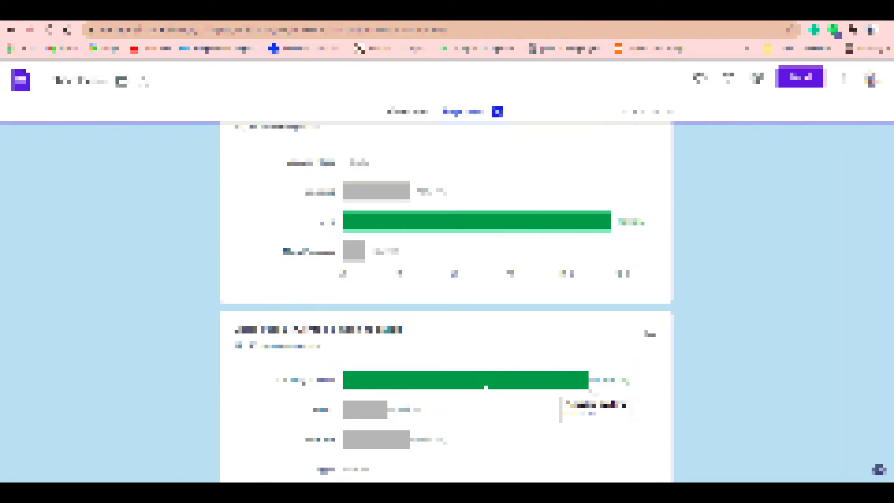
pyautogui.scroll(-12, 487, 387)
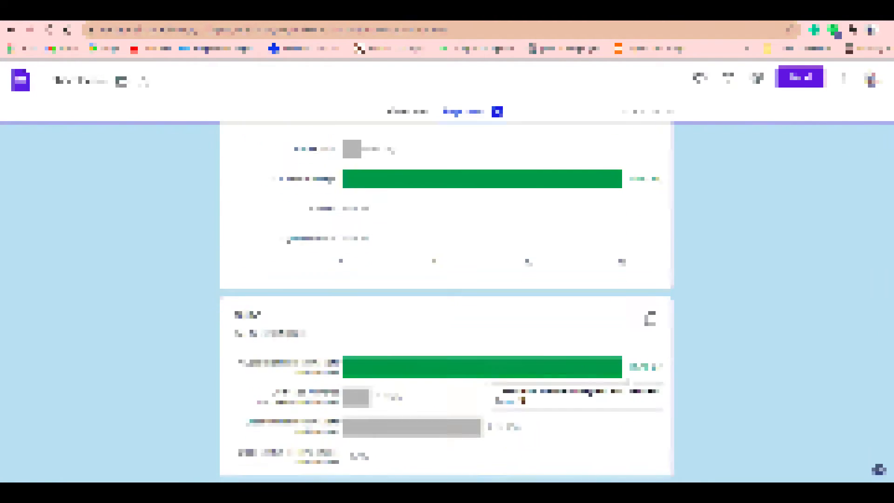
pyautogui.scroll(-10, 591, 393)
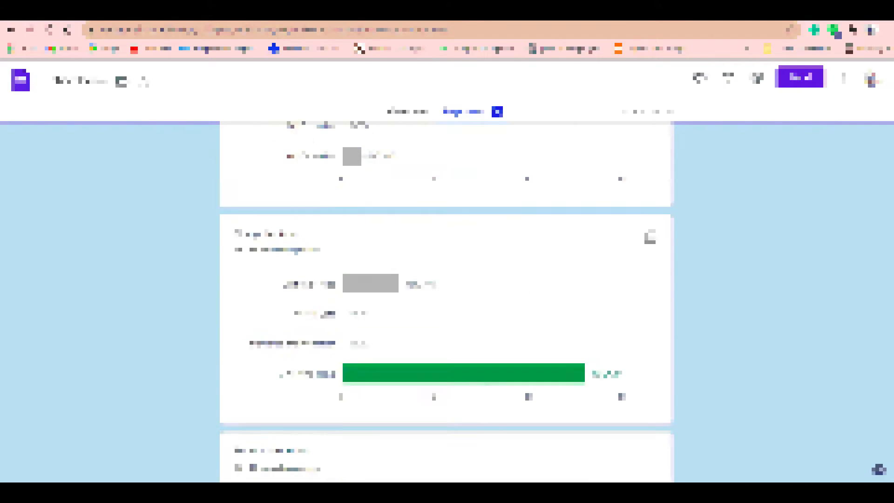
pyautogui.scroll(-12, 447, 303)
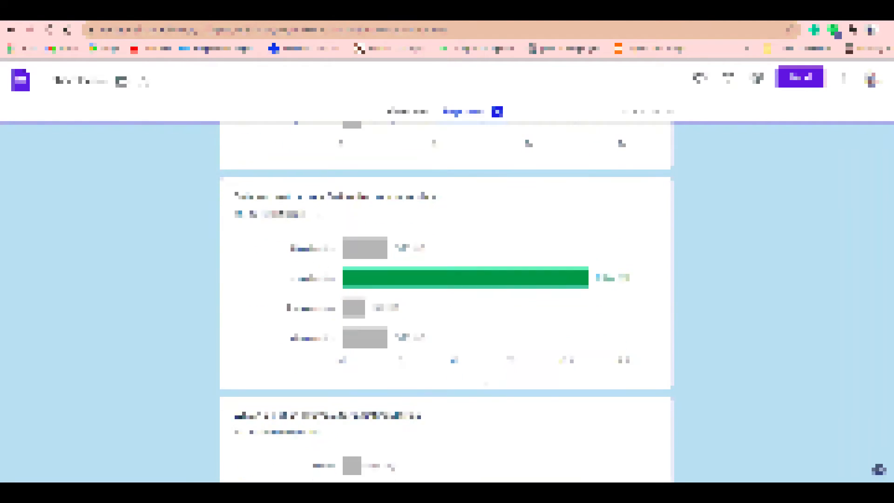
pyautogui.scroll(-10, 446, 303)
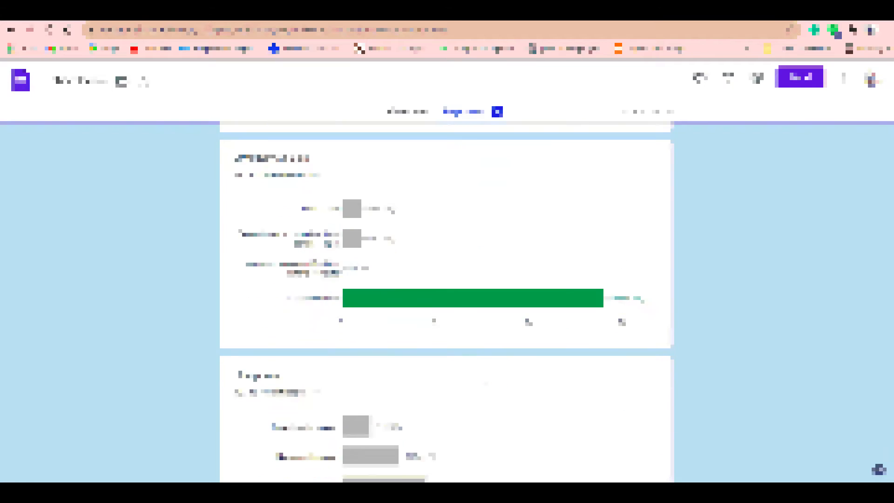
pyautogui.scroll(-10, 487, 387)
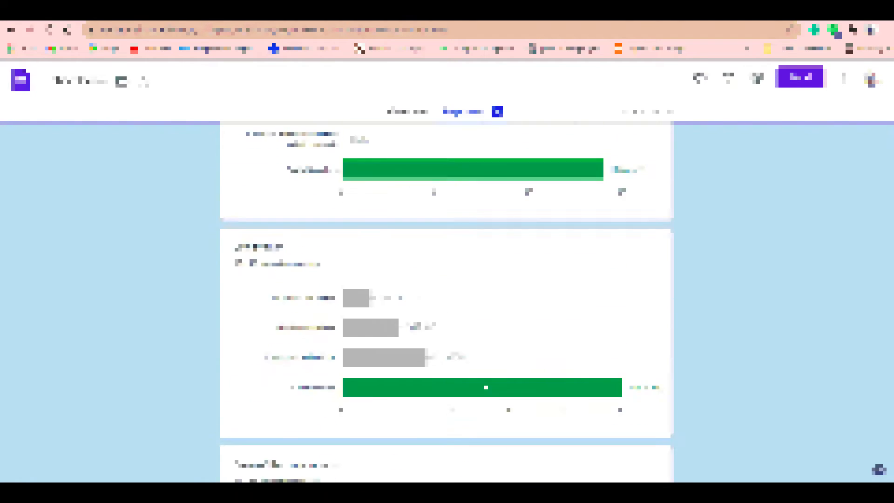
pyautogui.scroll(-10, 487, 387)
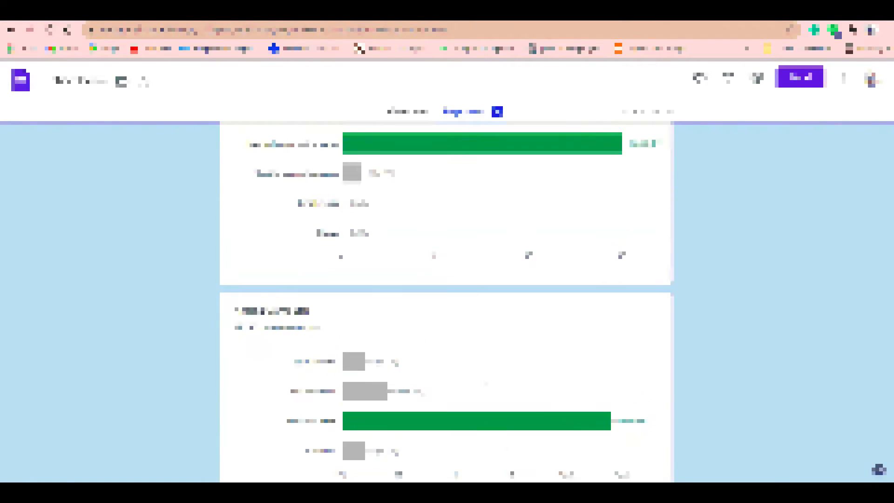
pyautogui.scroll(-10, 445, 303)
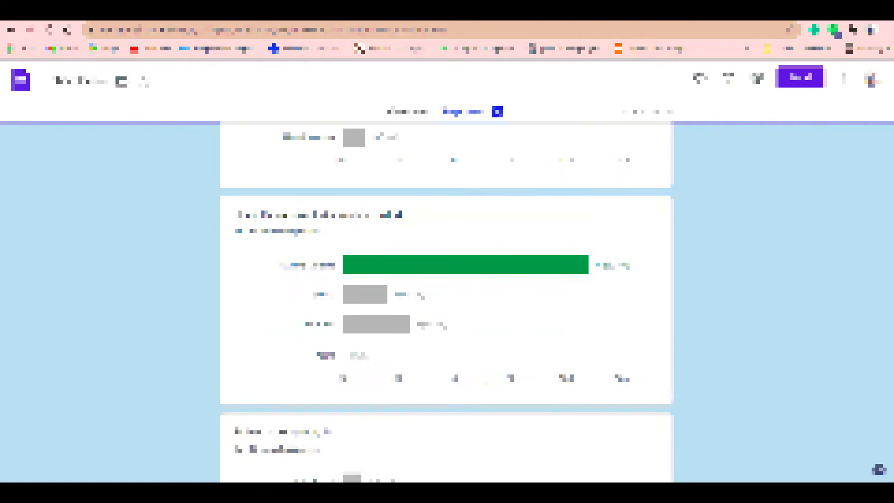
pyautogui.scroll(-10, 445, 303)
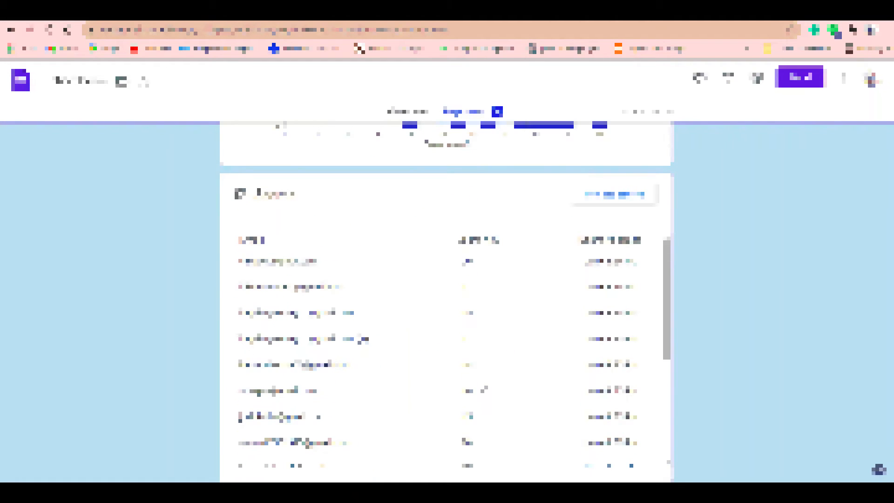
# - Show the responses question by question and look through the submitted answers
pyautogui.scroll(8, 475, 257)
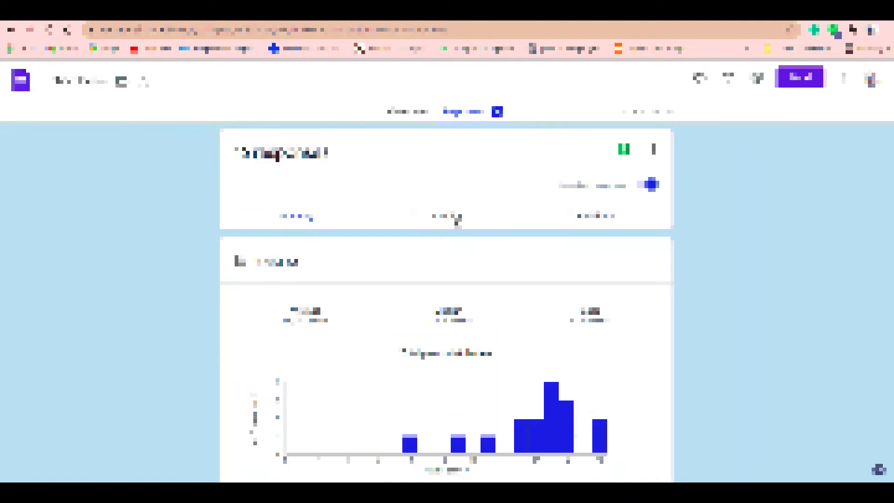
pyautogui.click(456, 219)
pyautogui.scroll(-8, 455, 433)
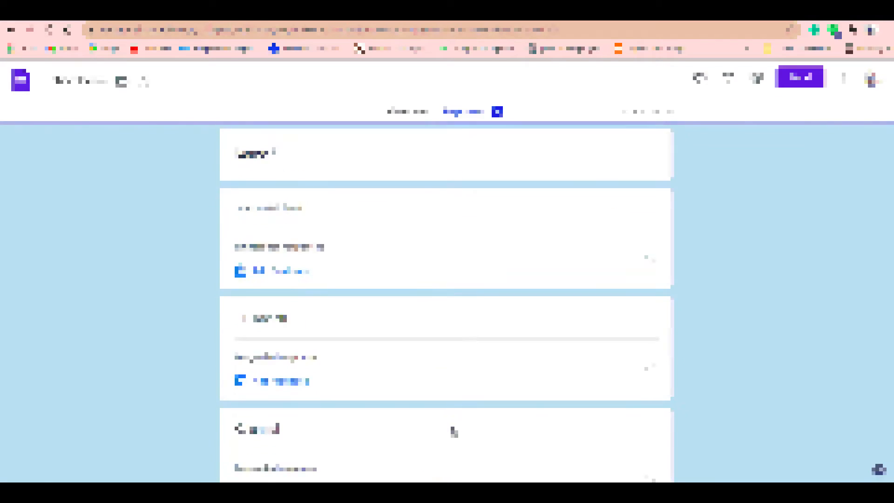
# - Show the individual responses, browse through several respondents' submissions, and return to the quiz questions
pyautogui.scroll(5, 454, 432)
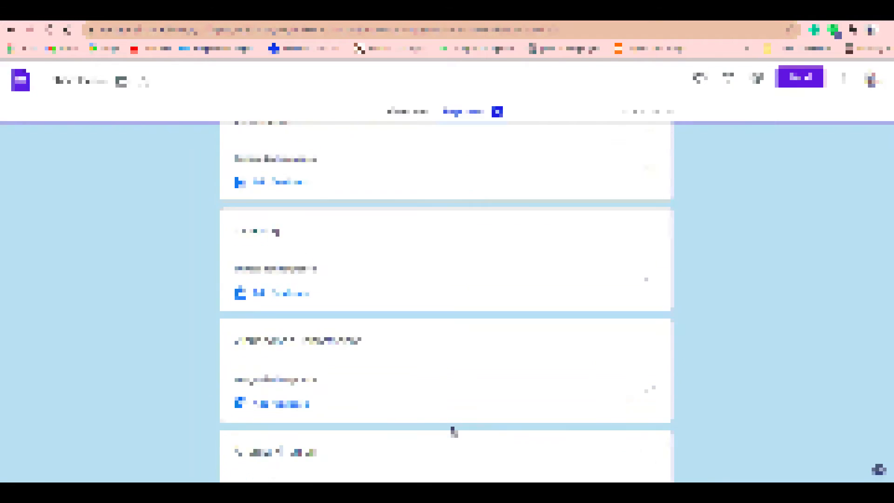
pyautogui.scroll(4, 417, 353)
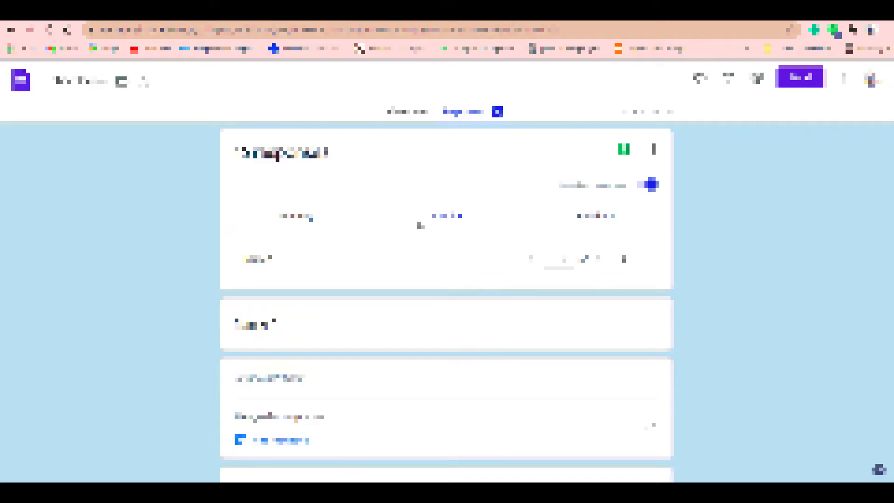
pyautogui.click(588, 222)
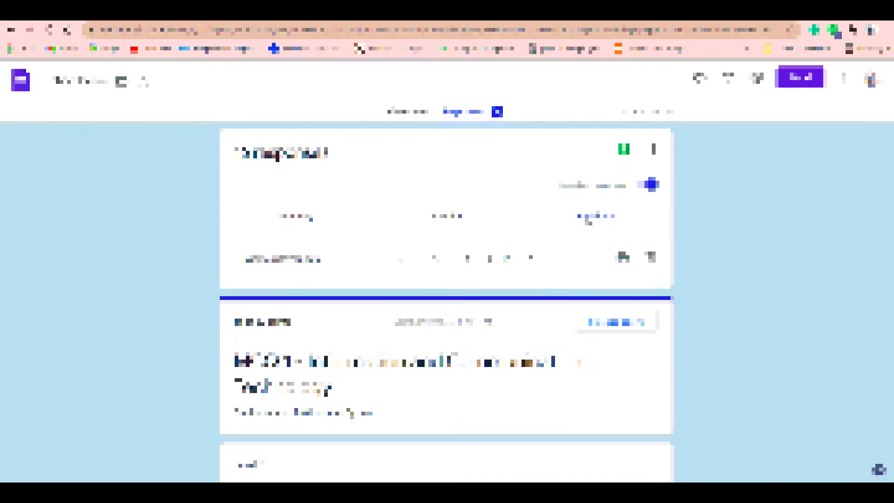
pyautogui.scroll(-3, 587, 222)
pyautogui.scroll(3, 447, 280)
pyautogui.click(531, 263)
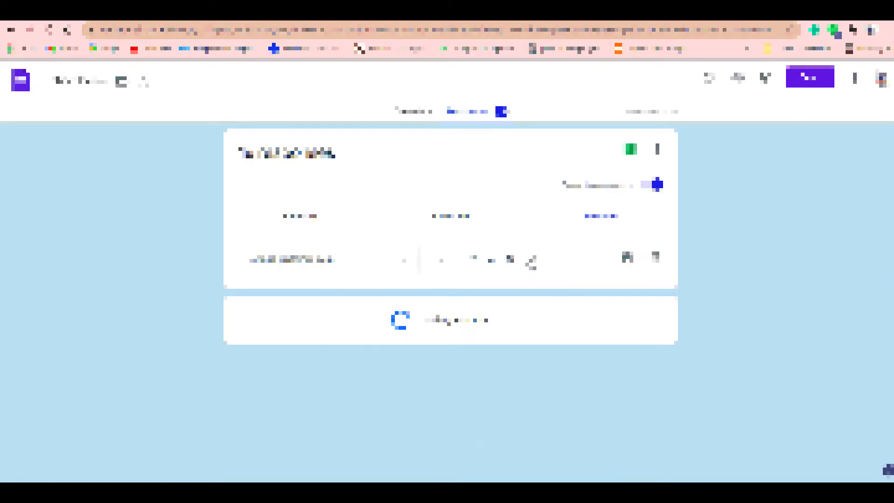
pyautogui.click(531, 264)
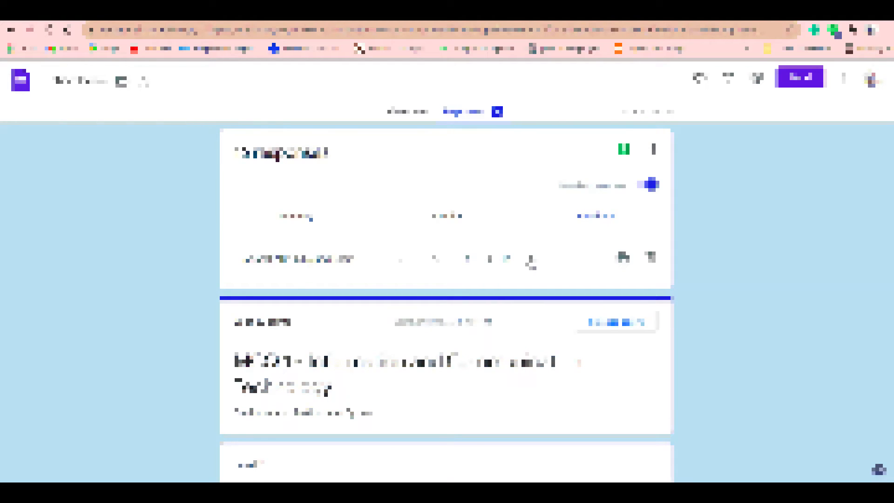
pyautogui.click(532, 263)
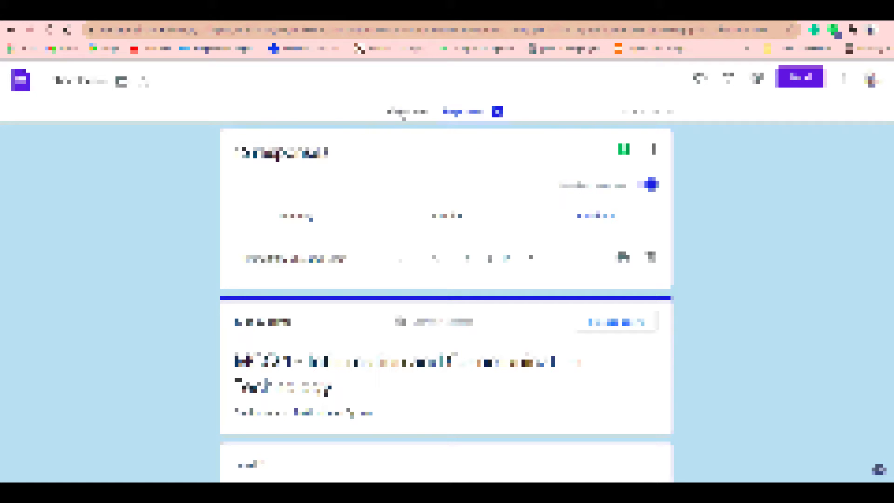
pyautogui.click(405, 113)
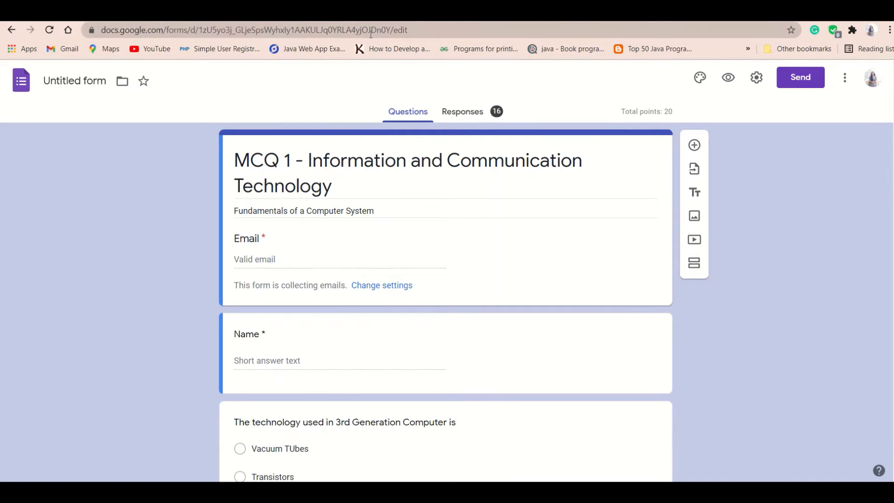
# - Search the web for "google forms" and go to the personal Google Forms home page from the official result
pyautogui.click(372, 30)
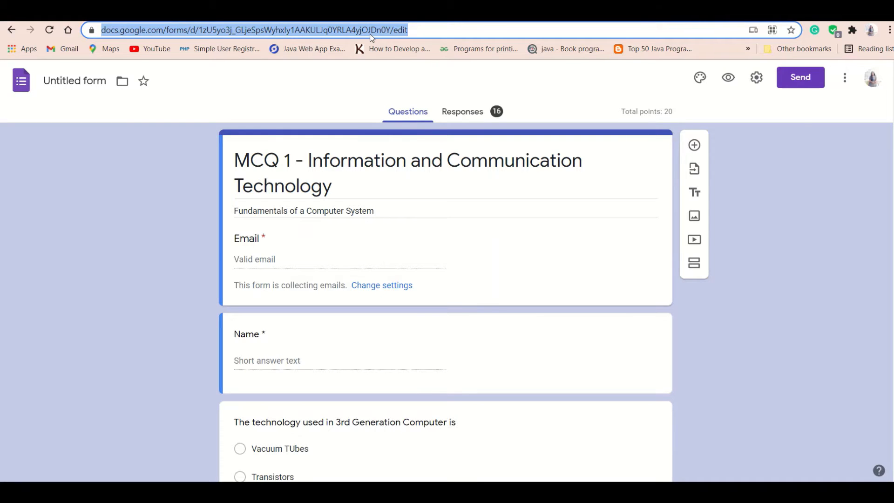
pyautogui.write('google form')
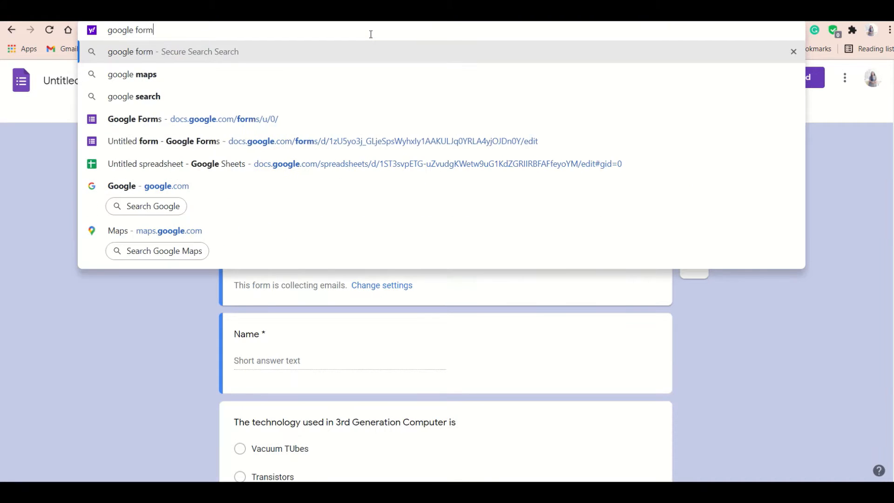
pyautogui.write('s')
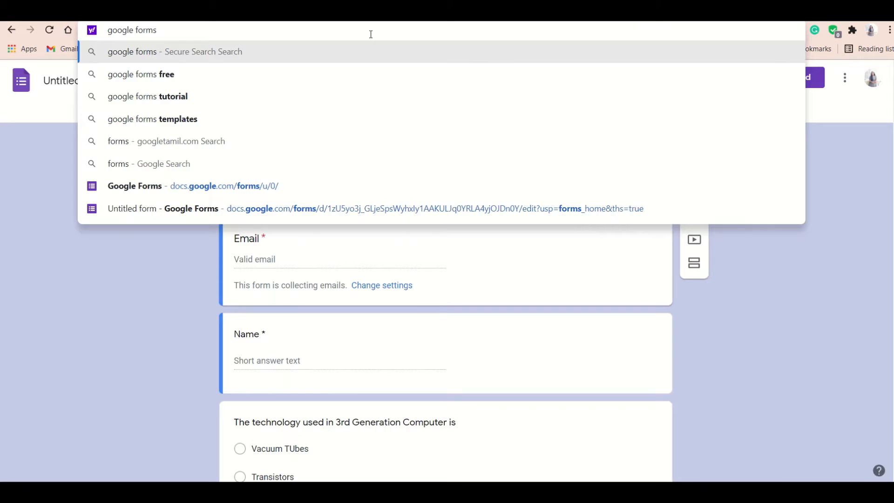
pyautogui.press('Return')
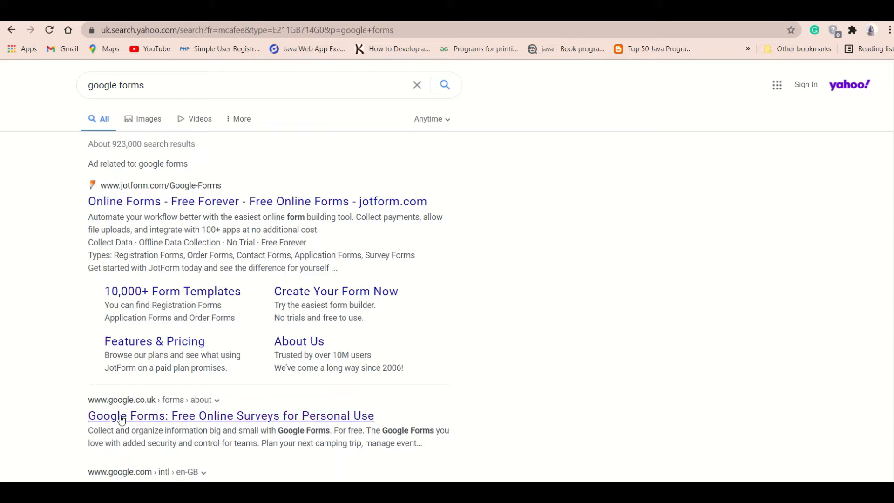
pyautogui.click(182, 420)
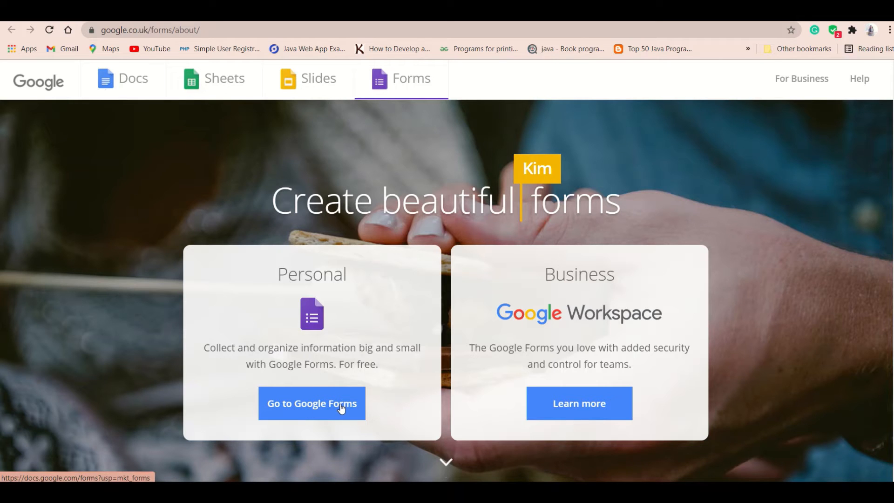
pyautogui.click(327, 410)
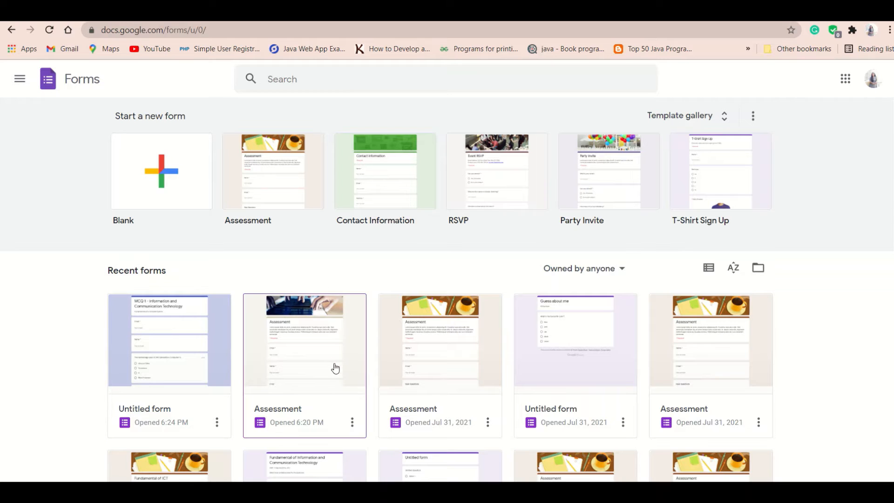
# - Look over the recent forms and create a new form from the Assessment template
pyautogui.scroll(-10, 336, 368)
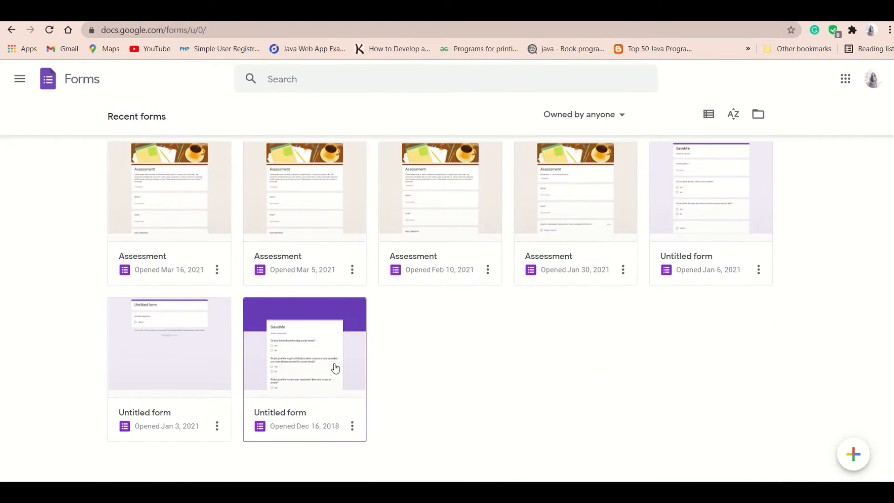
pyautogui.scroll(8, 336, 368)
pyautogui.scroll(2, 335, 368)
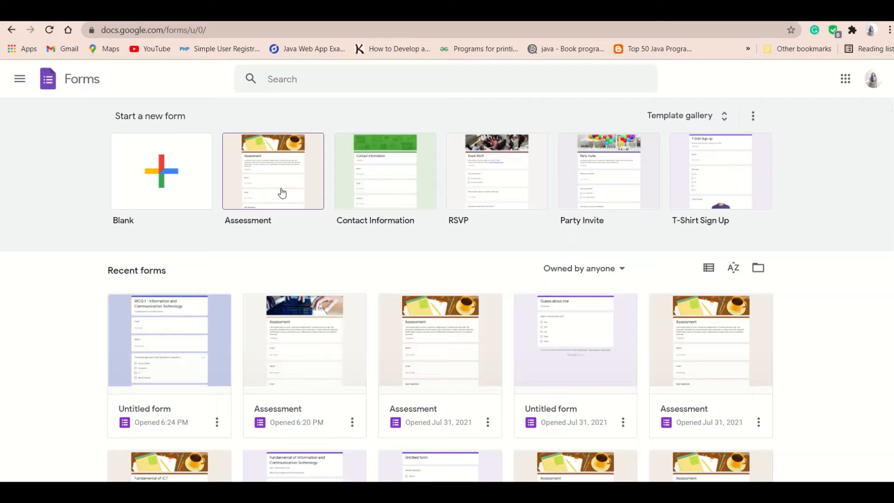
pyautogui.click(282, 192)
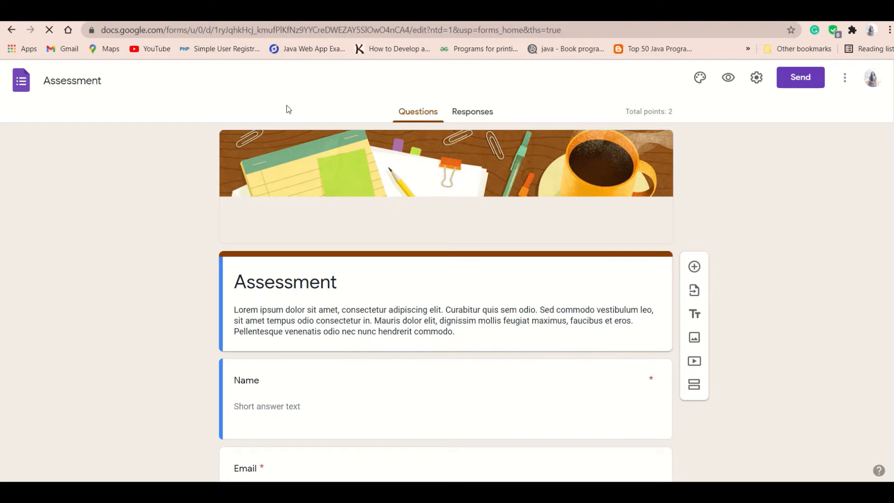
# - Examine the Assessment template's header, name and email fields, sample quiz questions and text section
pyautogui.scroll(-10, 421, 366)
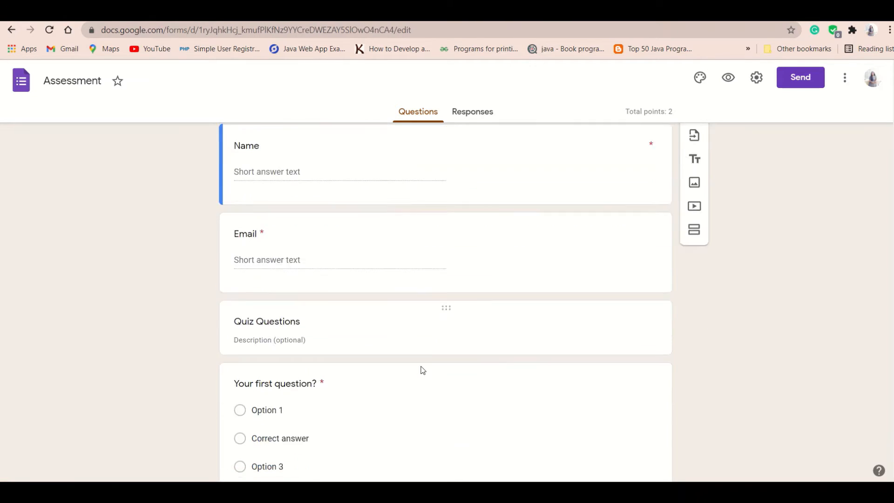
pyautogui.scroll(12, 421, 366)
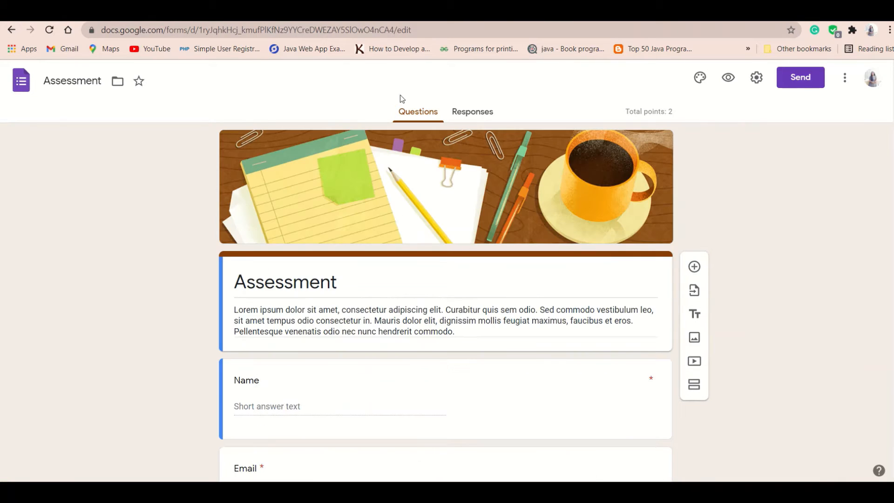
pyautogui.scroll(-7, 460, 332)
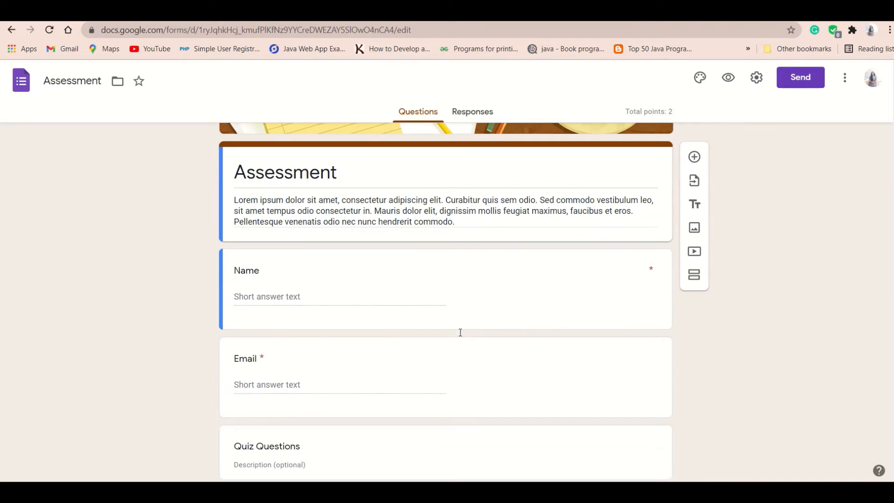
pyautogui.scroll(-1, 461, 336)
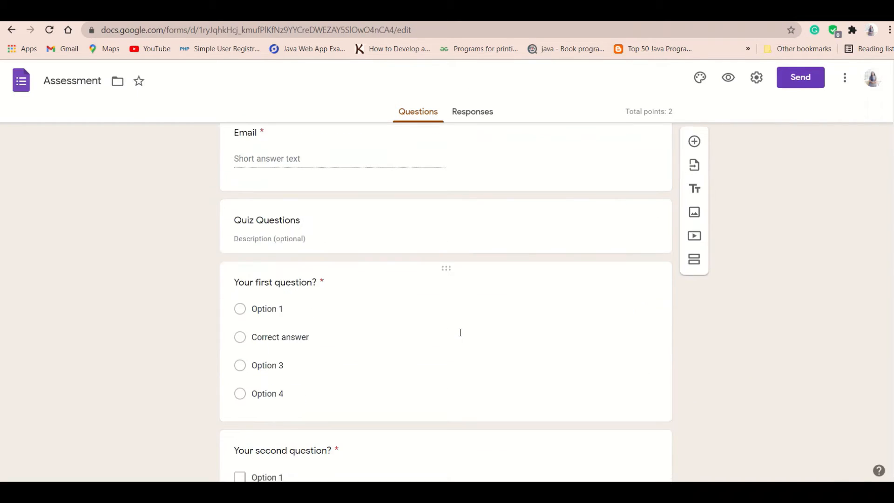
pyautogui.scroll(-4, 461, 332)
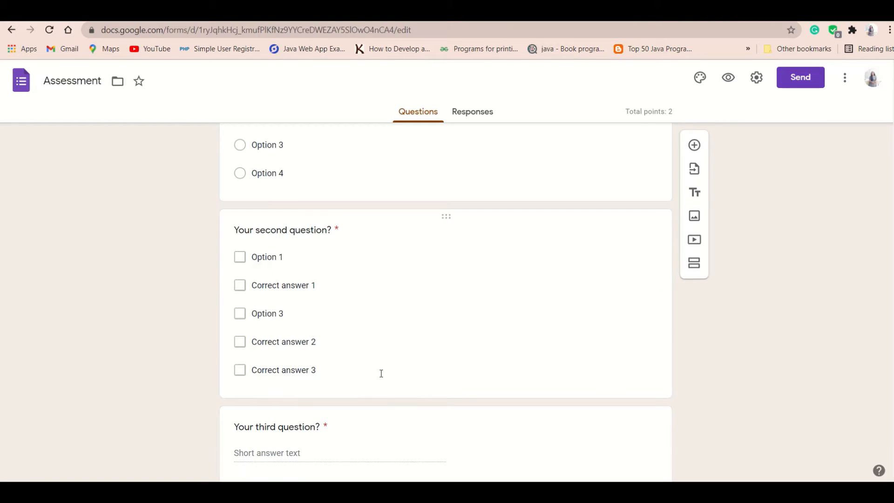
pyautogui.scroll(-6, 379, 373)
pyautogui.scroll(6, 381, 375)
pyautogui.scroll(10, 382, 377)
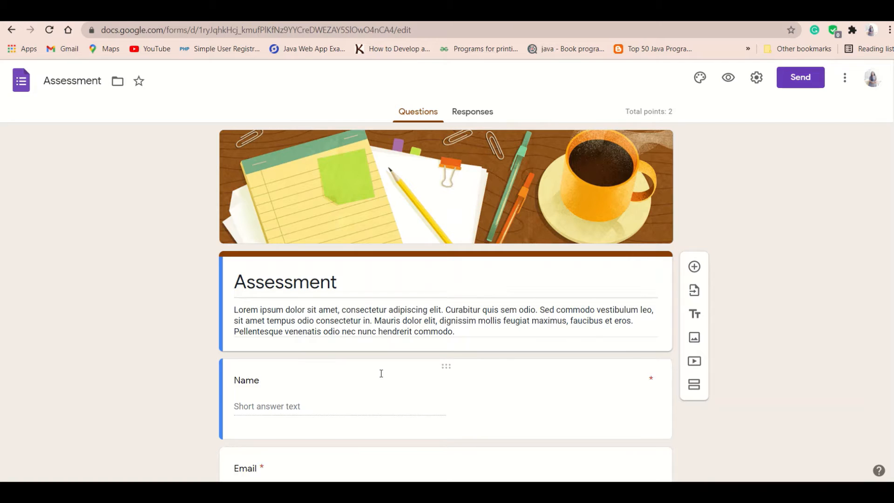
pyautogui.scroll(-2, 381, 373)
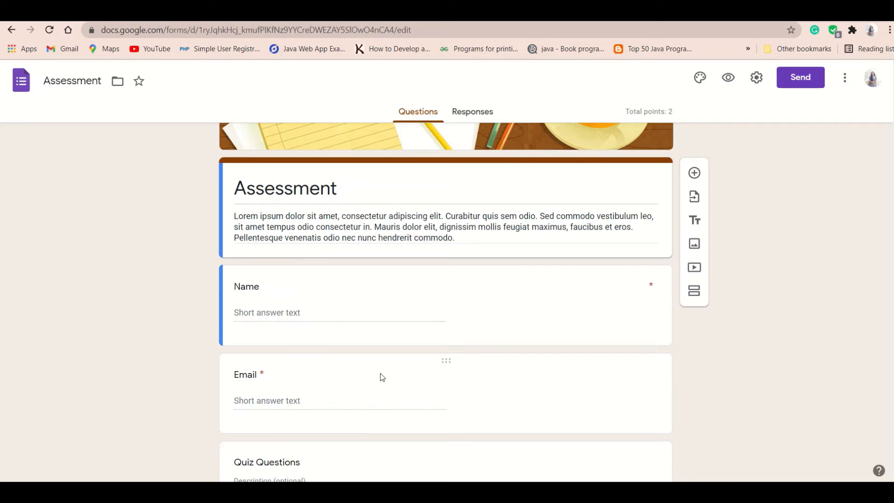
pyautogui.scroll(-15, 382, 376)
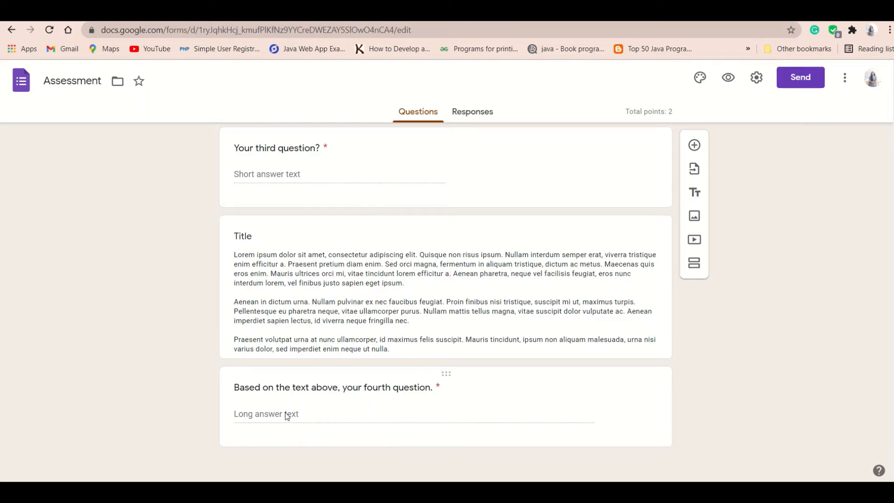
pyautogui.scroll(6, 404, 354)
pyautogui.scroll(-5, 406, 350)
pyautogui.scroll(-1, 407, 347)
# - Delete the template's fourth question and the Title text section that precedes it
pyautogui.click(329, 413)
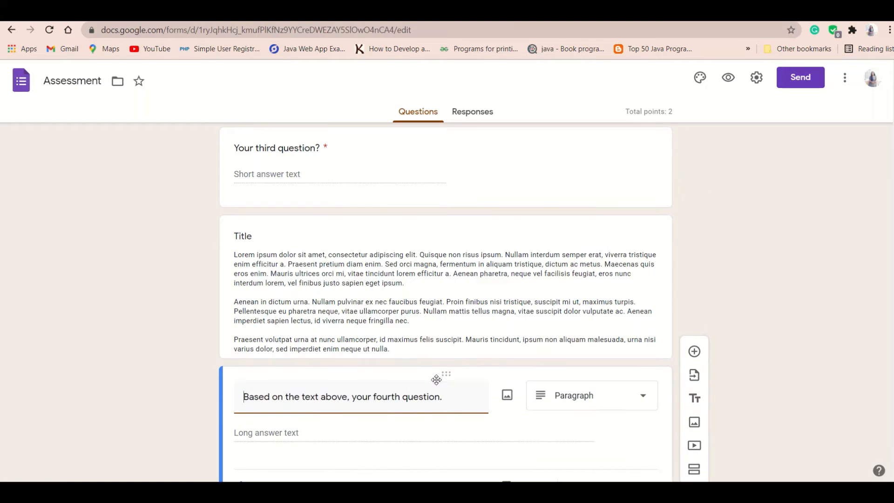
pyautogui.scroll(-1, 436, 379)
pyautogui.click(532, 430)
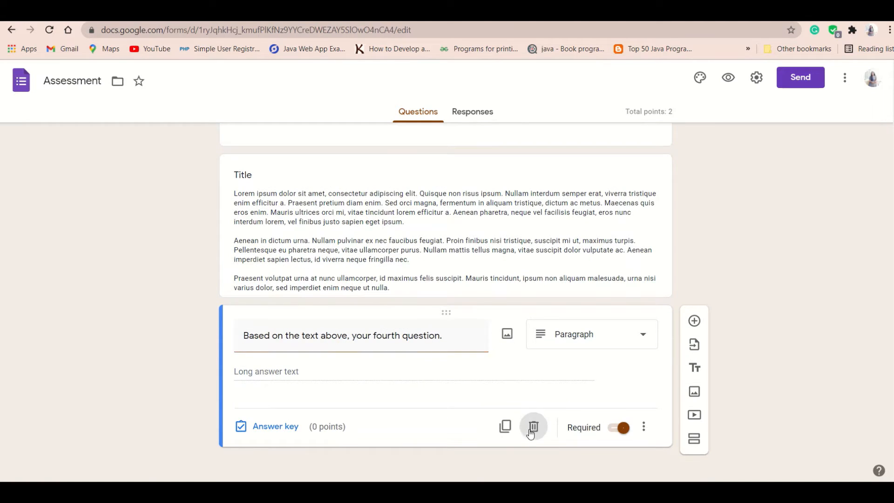
pyautogui.hotkey('ctrl', 'a')
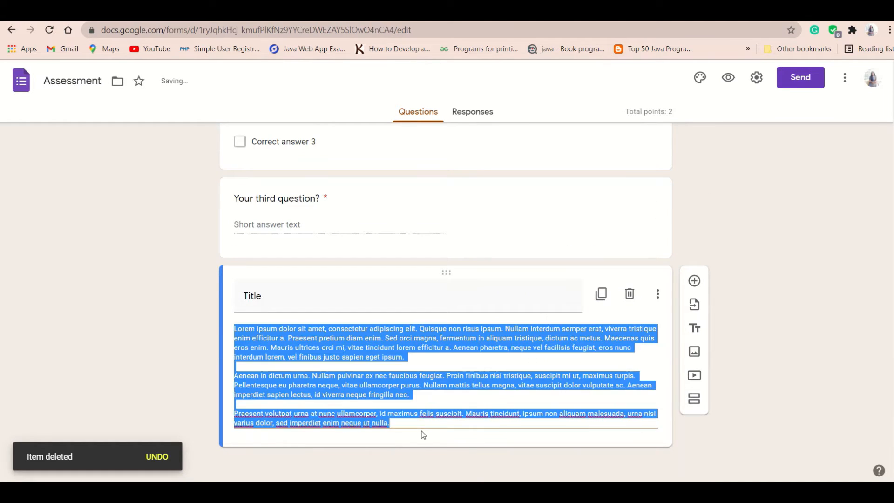
pyautogui.click(459, 441)
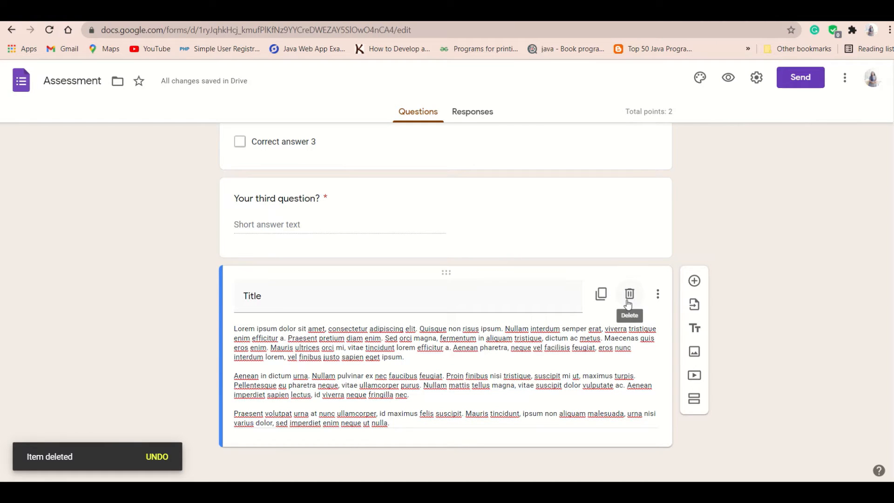
pyautogui.click(628, 302)
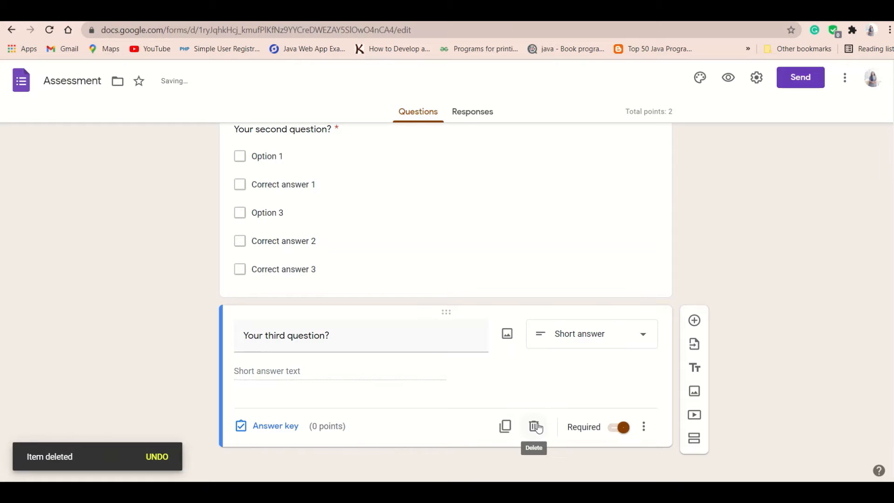
# - Delete the sample third, second and first questions and the Quiz Questions heading, keeping the Name and Email fields
pyautogui.click(535, 426)
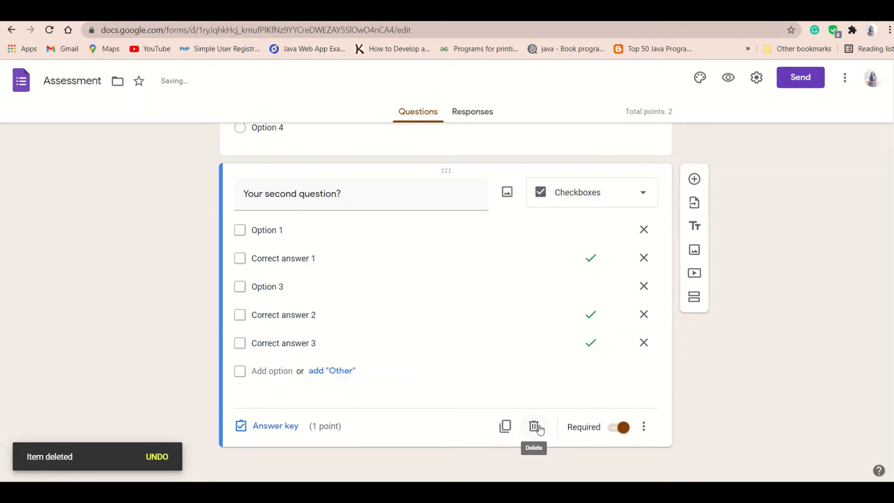
pyautogui.click(535, 427)
pyautogui.click(535, 426)
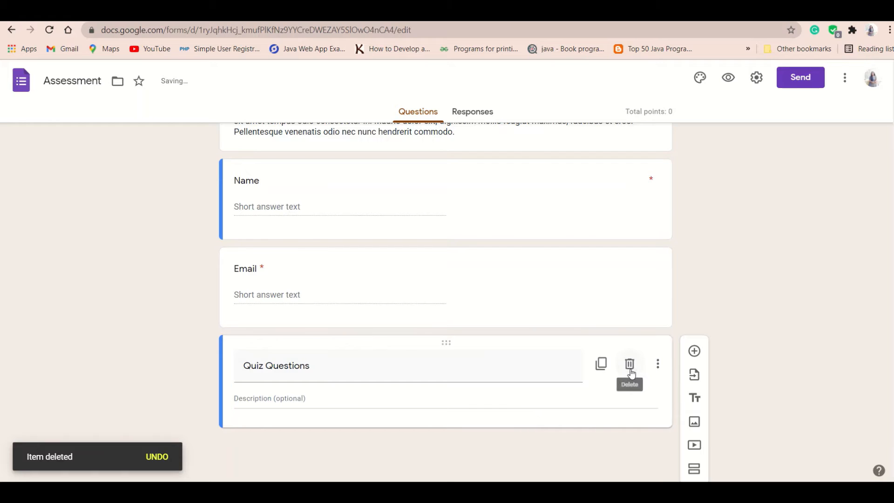
pyautogui.click(630, 364)
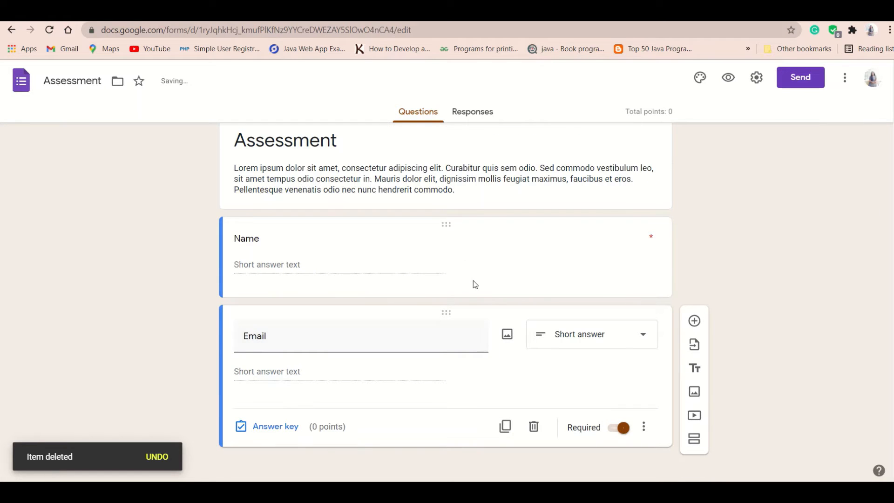
# - Replace the form's Assessment title with "Quiz 1 -ICT"
pyautogui.scroll(2, 473, 281)
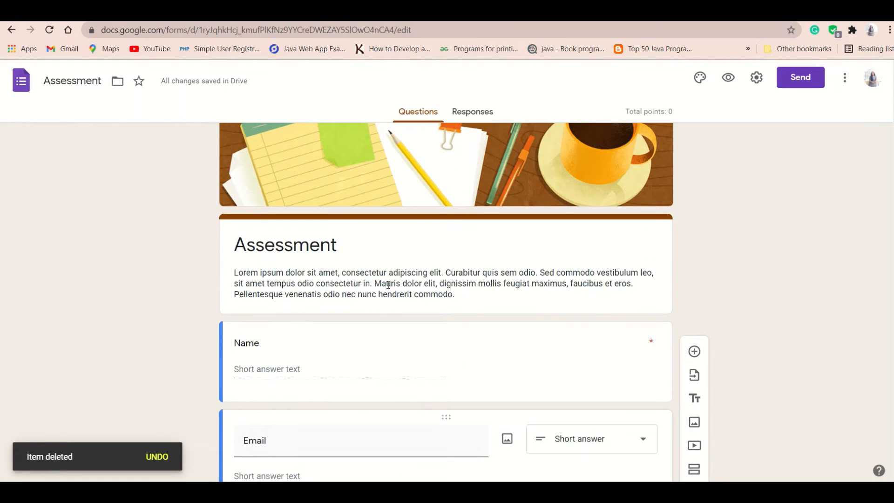
pyautogui.tripleClick(330, 273)
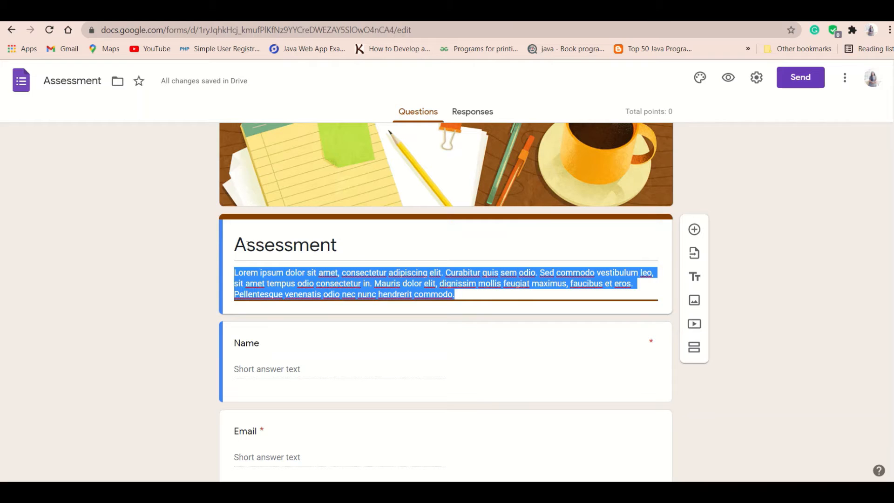
pyautogui.doubleClick(350, 246)
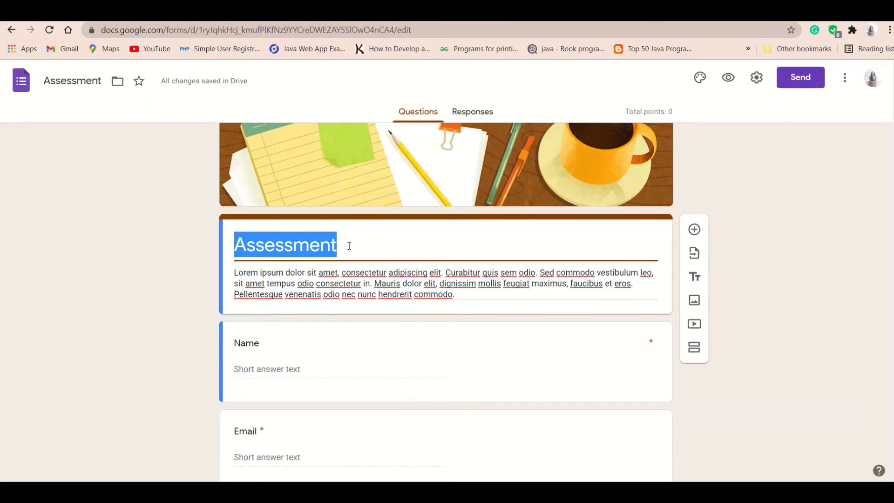
pyautogui.write('Quiz')
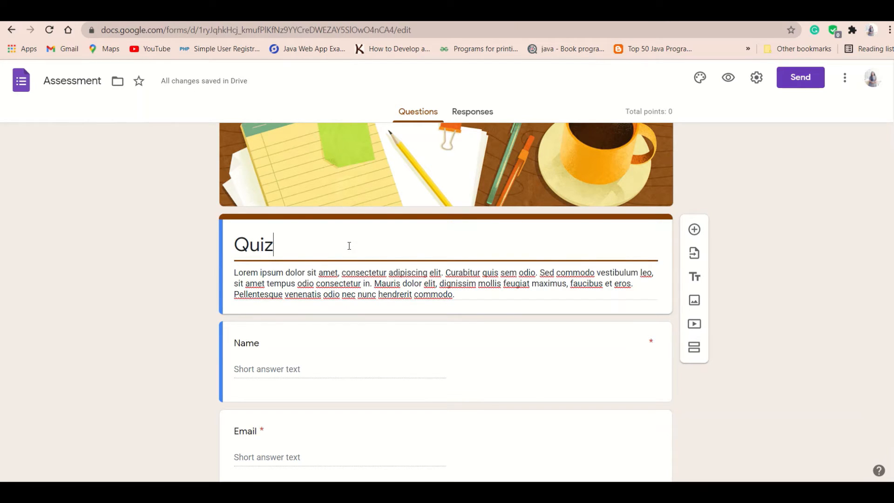
pyautogui.write(' 1 -IC')
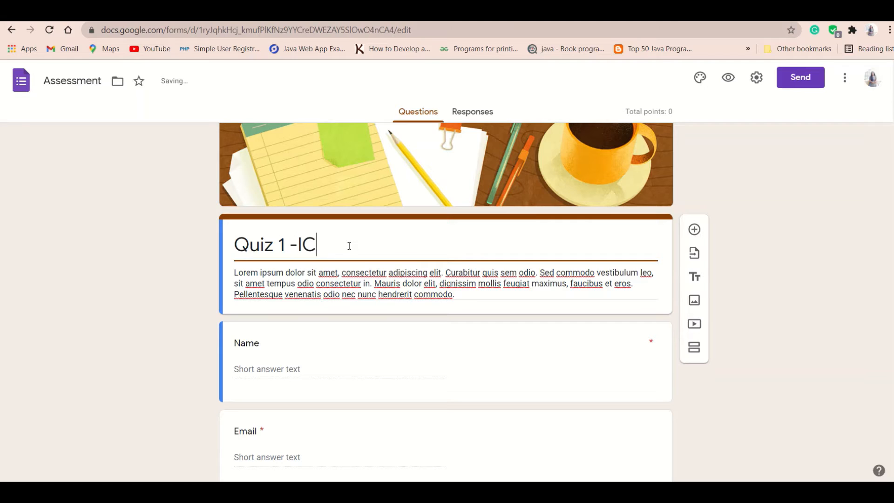
pyautogui.write('T')
# - Replace the placeholder form description with "Assessment 1 - Fundamentals in ICT"
pyautogui.tripleClick(463, 295)
pyautogui.press('BackSpace')
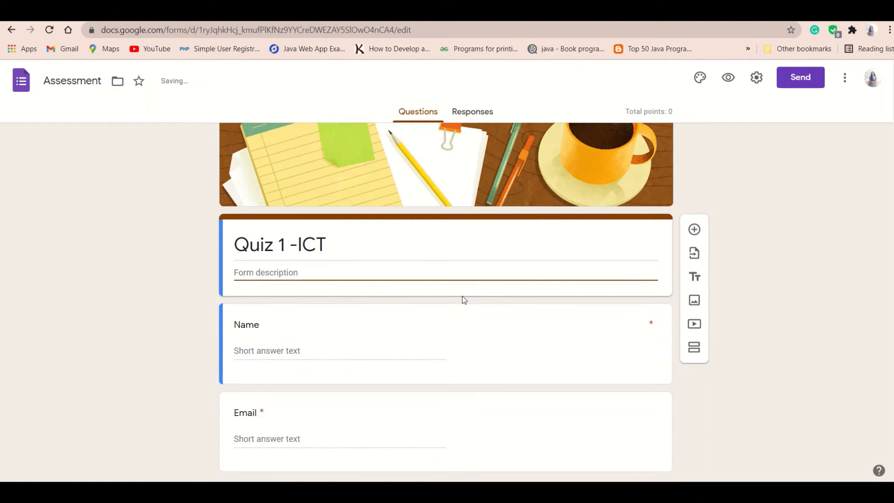
pyautogui.write('Assessment 1 - Fundamentals in ICT')
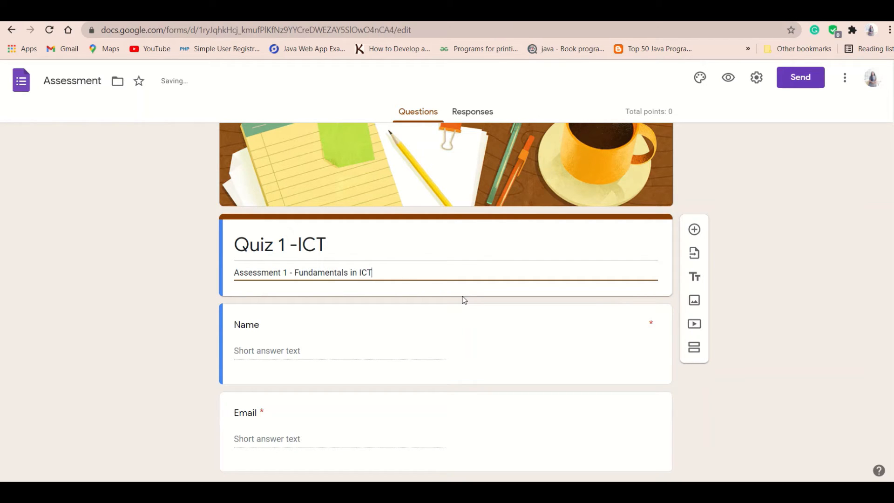
# - Add three blank multiple-choice questions below the Email field
pyautogui.click(386, 363)
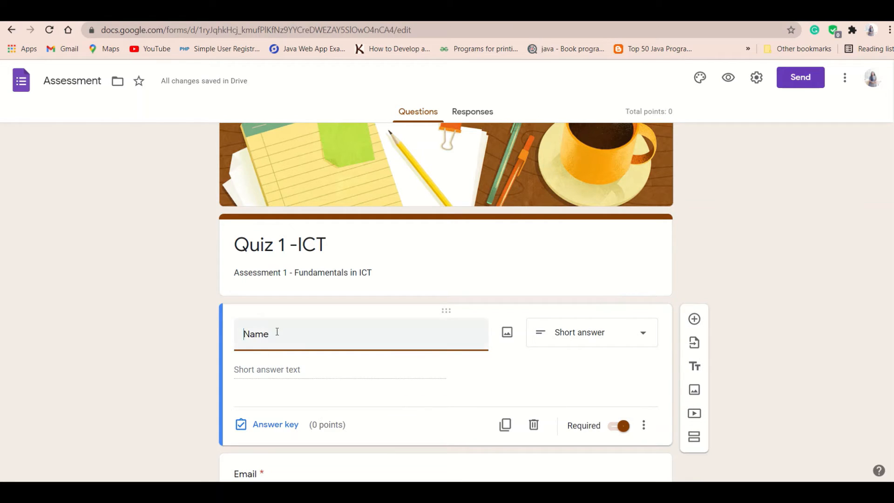
pyautogui.click(333, 374)
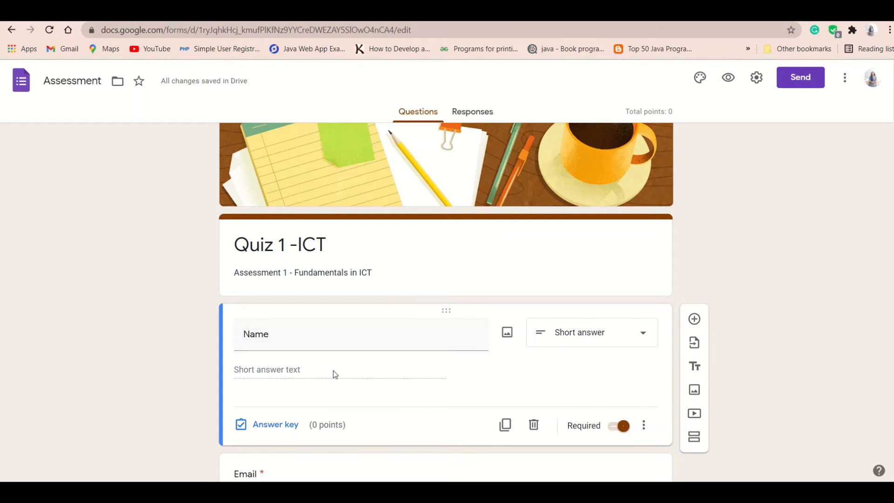
pyautogui.scroll(-2, 334, 373)
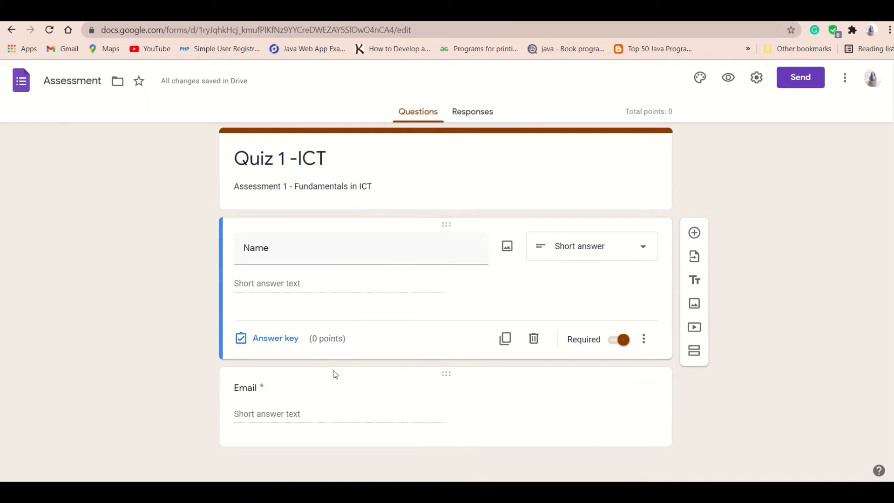
pyautogui.click(280, 417)
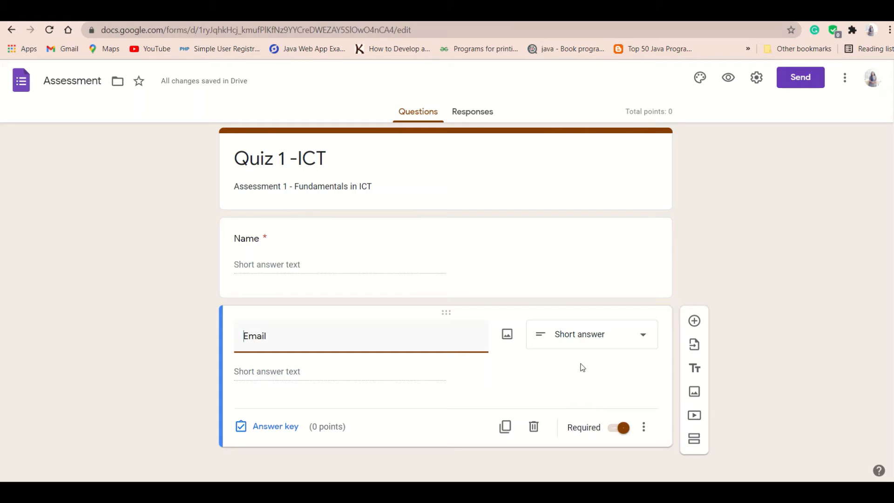
pyautogui.click(696, 323)
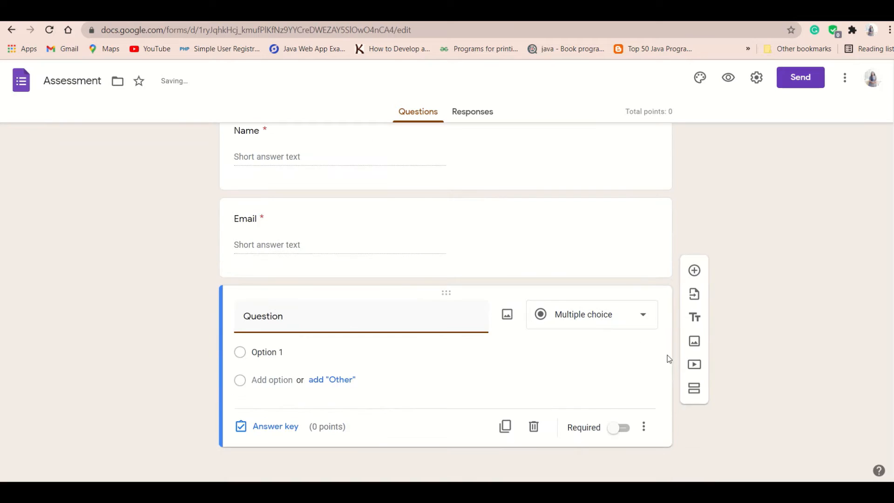
pyautogui.click(695, 300)
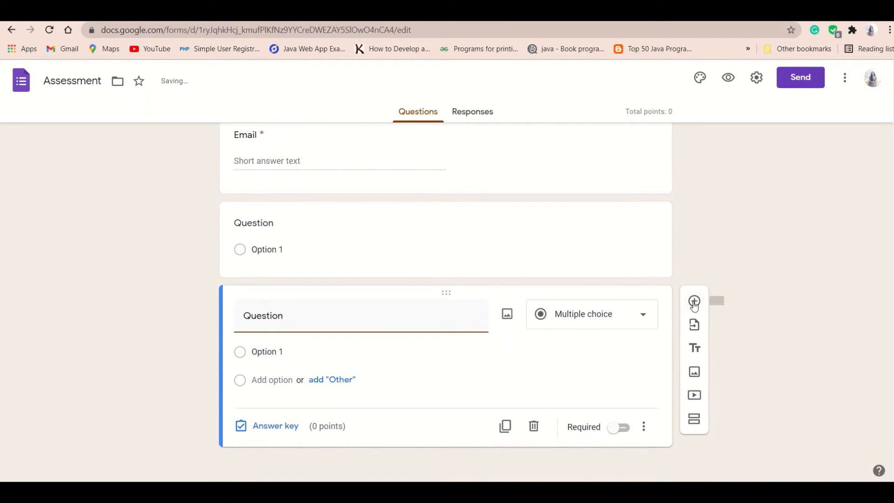
pyautogui.click(695, 301)
# - Enter "Who is the father of computing?" in the first blank question, keeping the Multiple choice type
pyautogui.scroll(3, 547, 280)
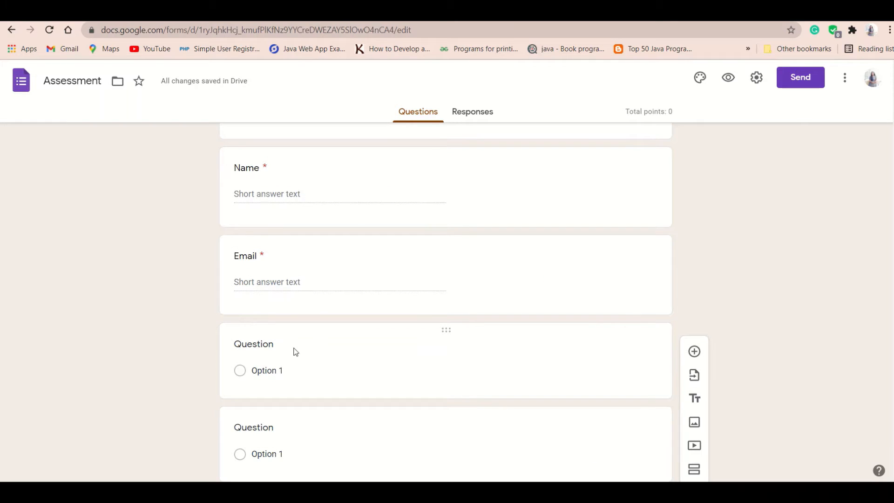
pyautogui.click(296, 352)
pyautogui.scroll(-1, 301, 381)
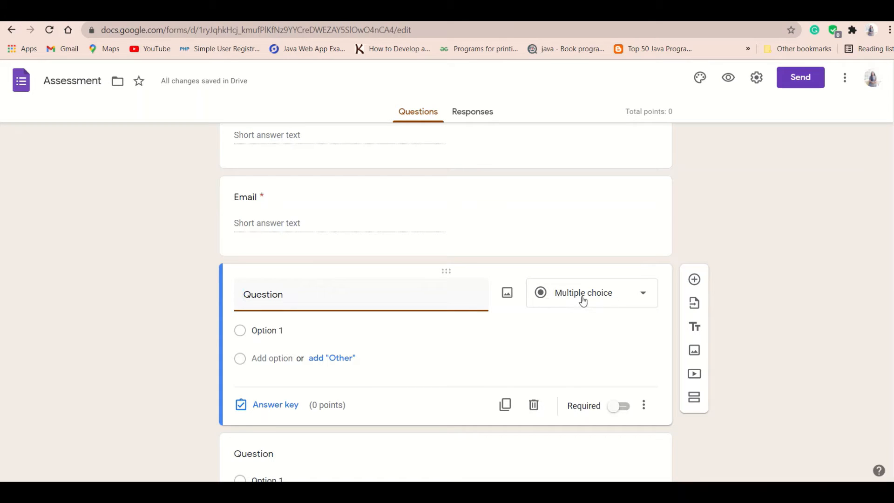
pyautogui.click(643, 295)
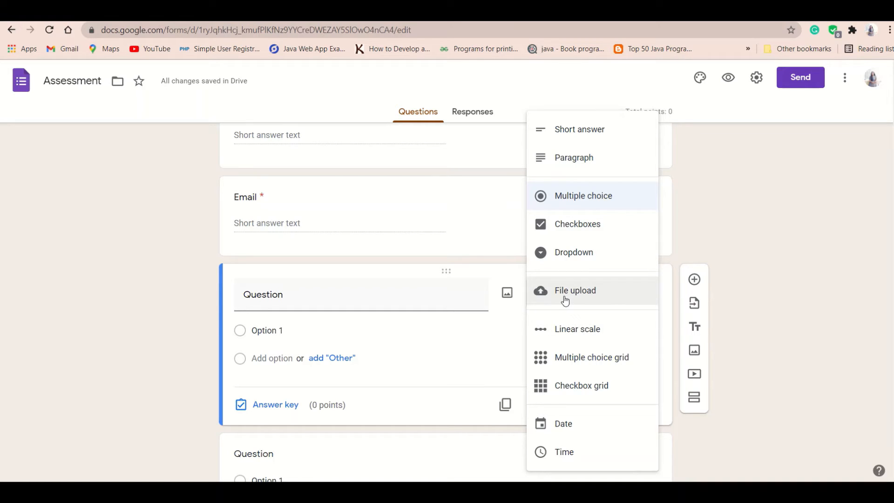
pyautogui.click(574, 206)
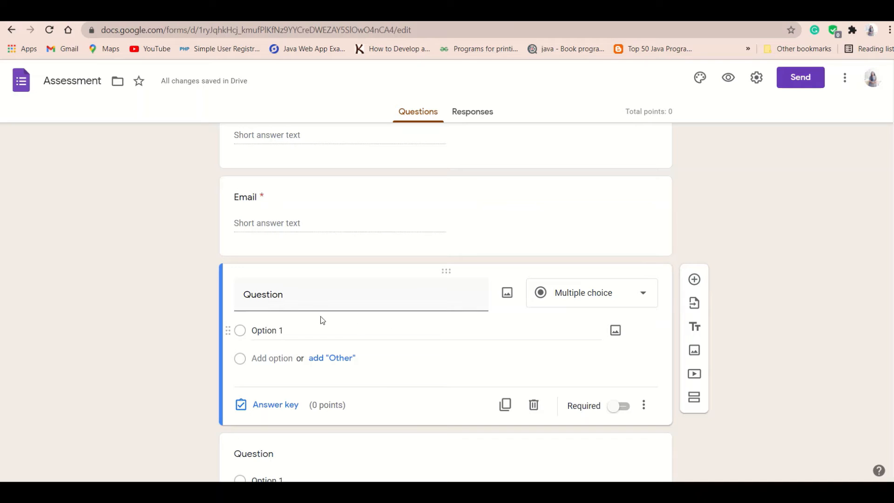
pyautogui.click(302, 297)
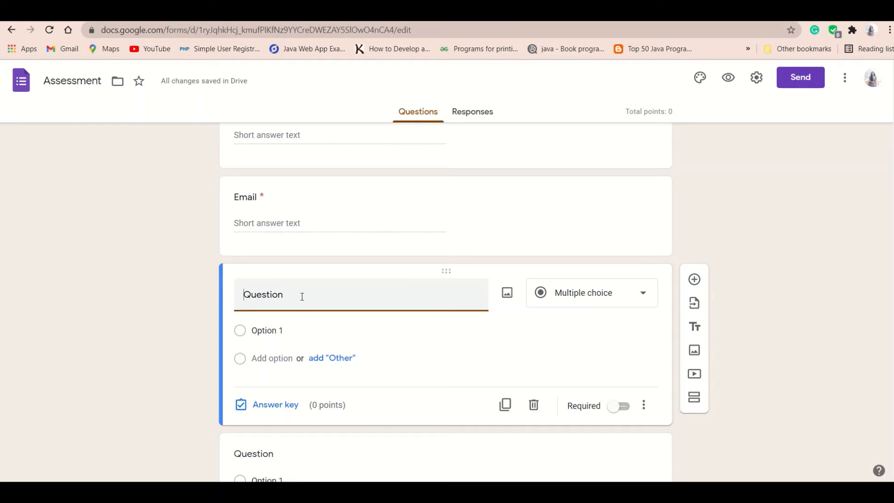
pyautogui.write('Who is the father of comput')
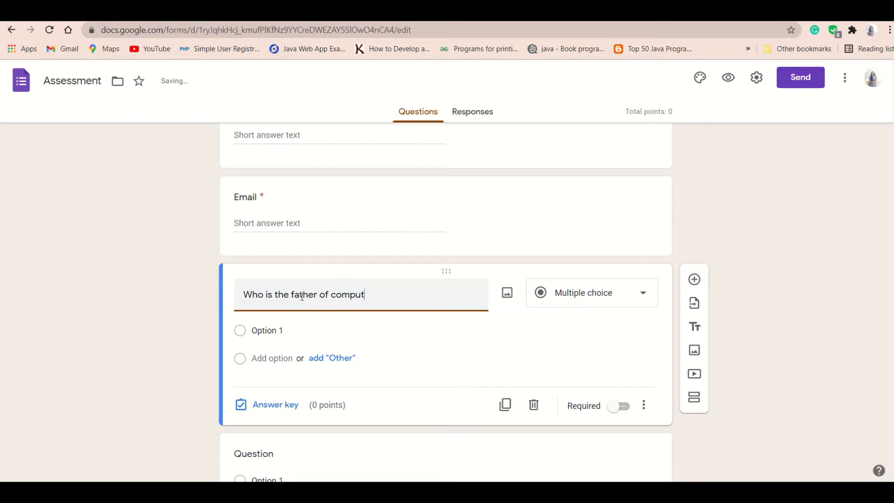
pyautogui.write('ing?')
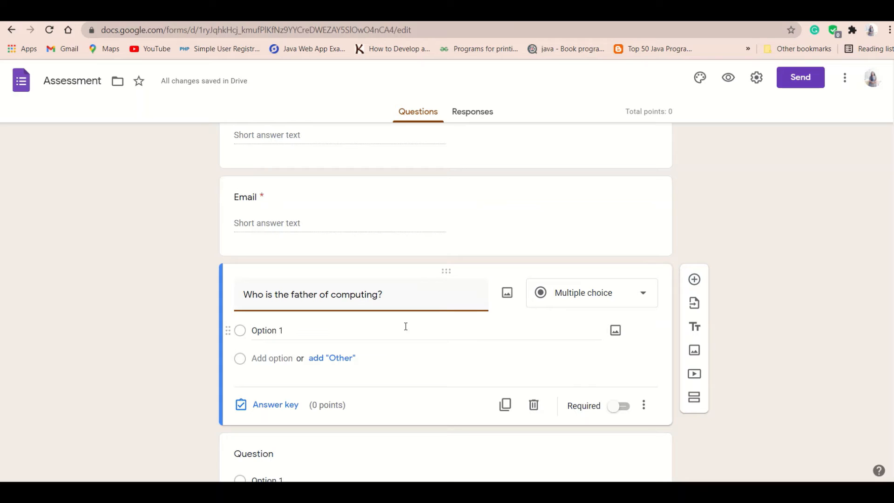
# - Give the father of computing question the three answer options "Ada Lovelace", "BillGates" and "CharlesBabbage"
pyautogui.click(288, 334)
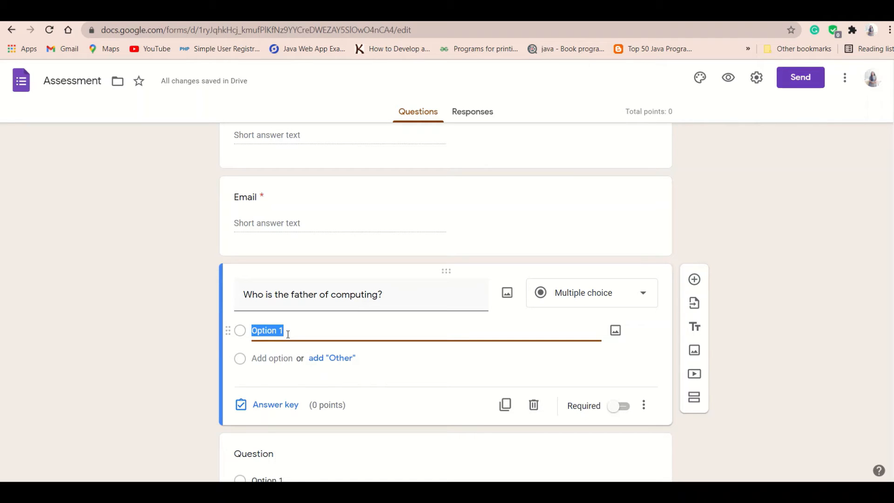
pyautogui.write('Ada Lo')
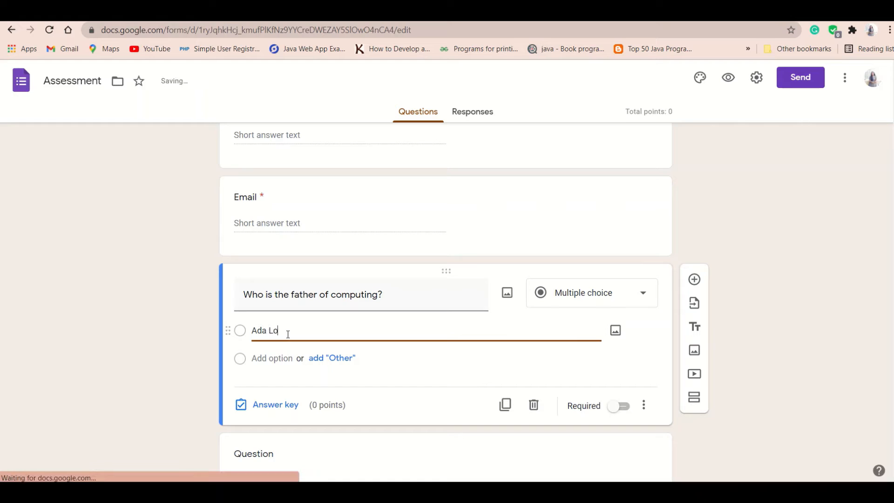
pyautogui.write('velace')
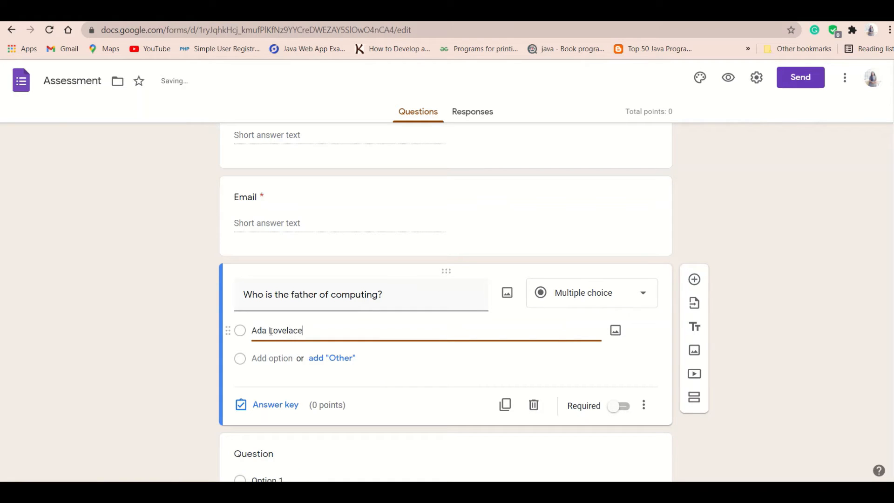
pyautogui.click(264, 364)
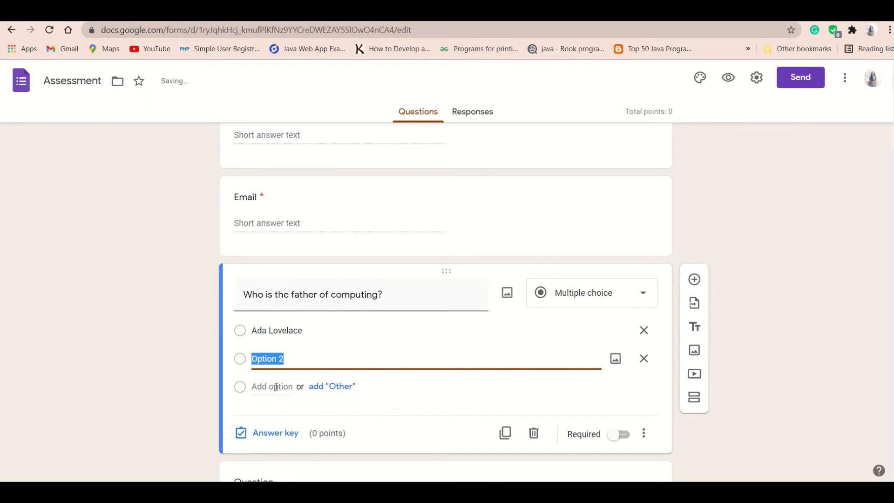
pyautogui.write('Bill')
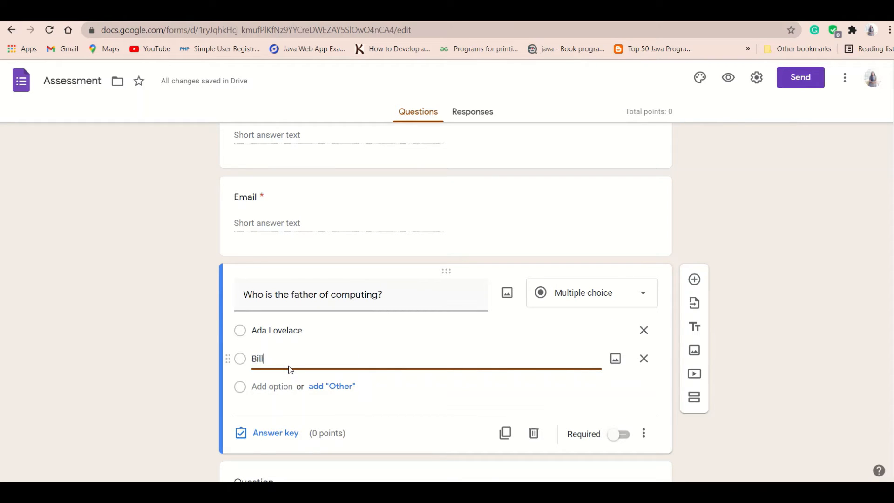
pyautogui.write('Gates')
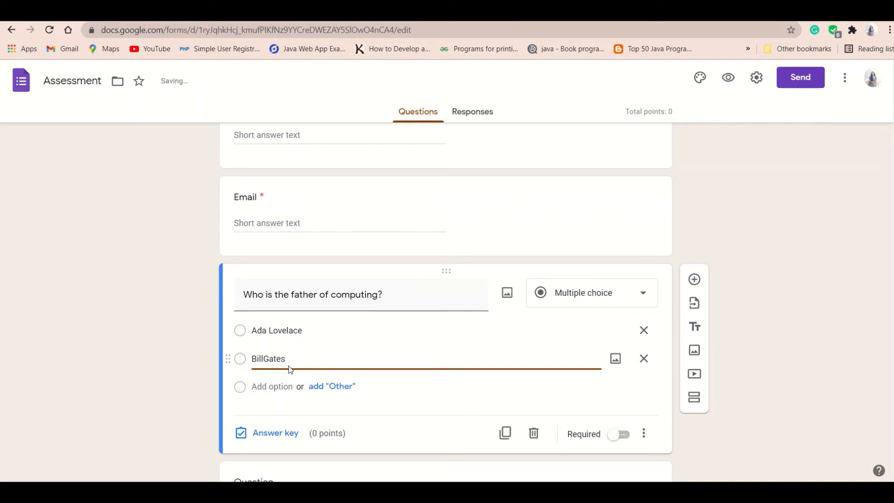
pyautogui.click(267, 386)
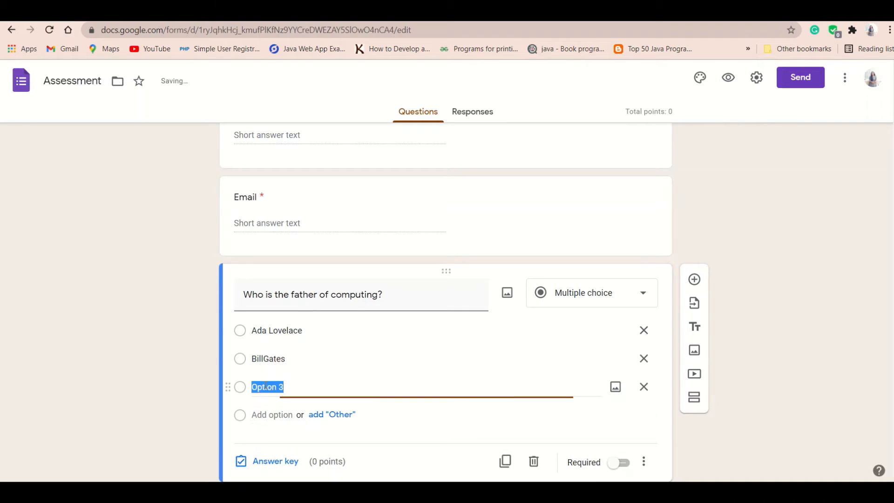
pyautogui.write('Cha')
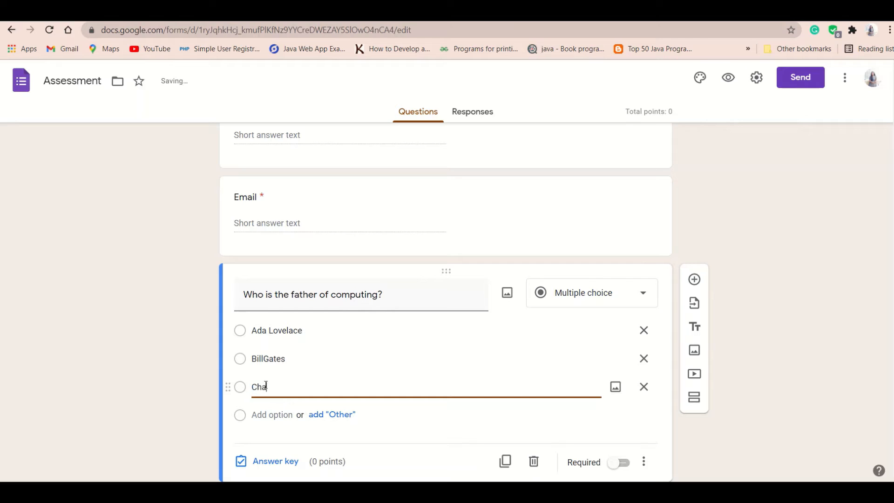
pyautogui.write('rlesBabbage')
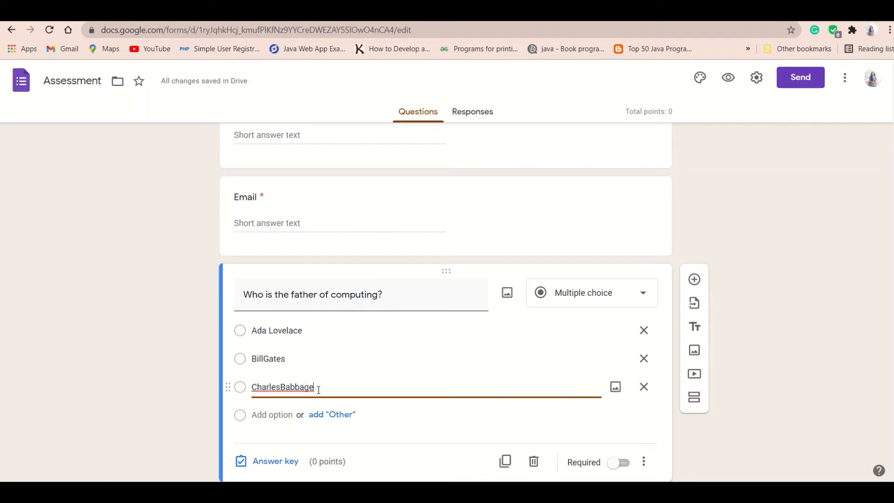
pyautogui.scroll(-1, 343, 384)
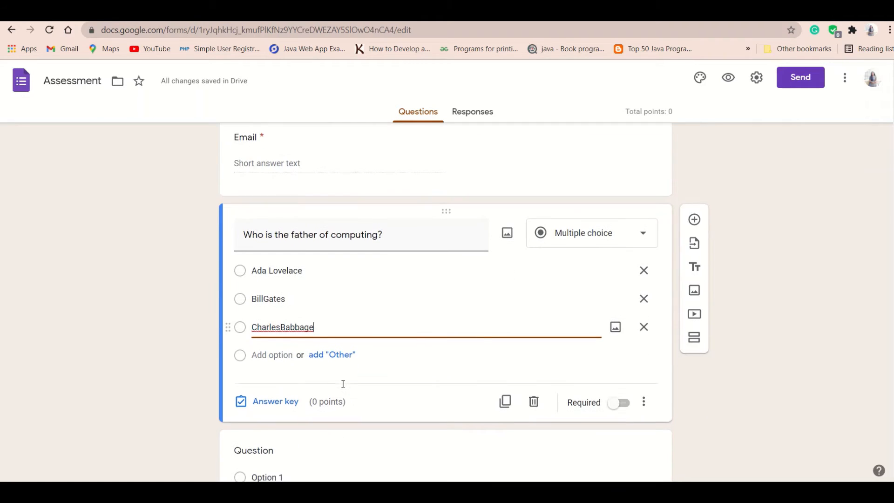
pyautogui.click(273, 354)
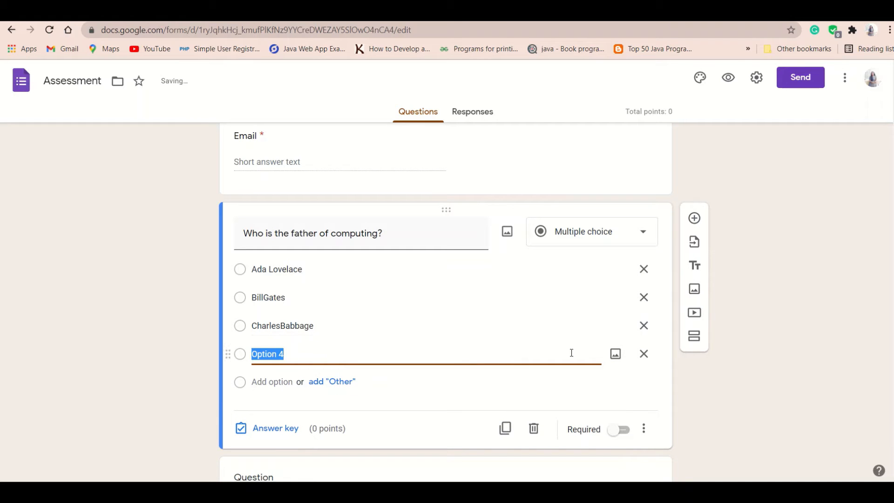
pyautogui.click(651, 359)
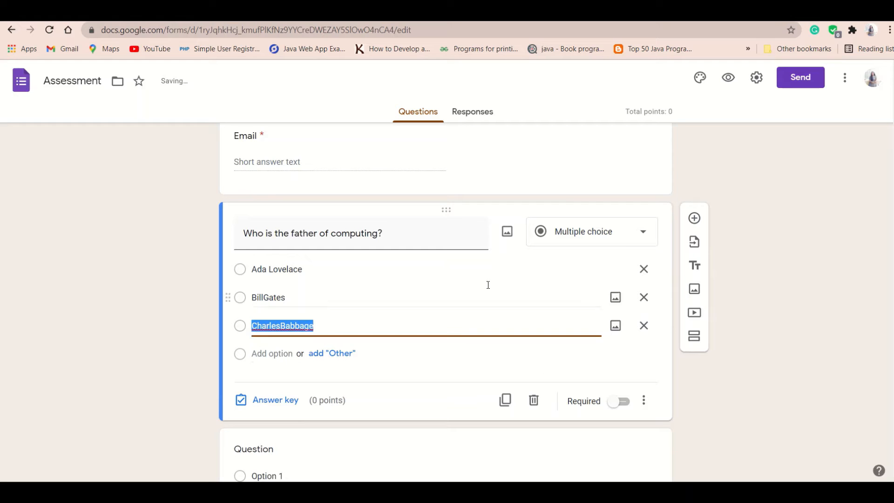
# - Add a second and a third answer option to the blank question that follows the father of computing question
pyautogui.scroll(-3, 489, 317)
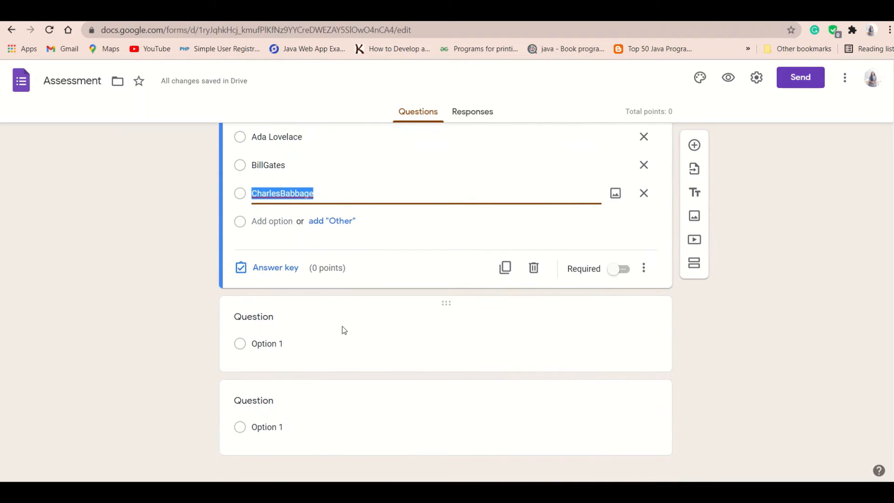
pyautogui.click(341, 330)
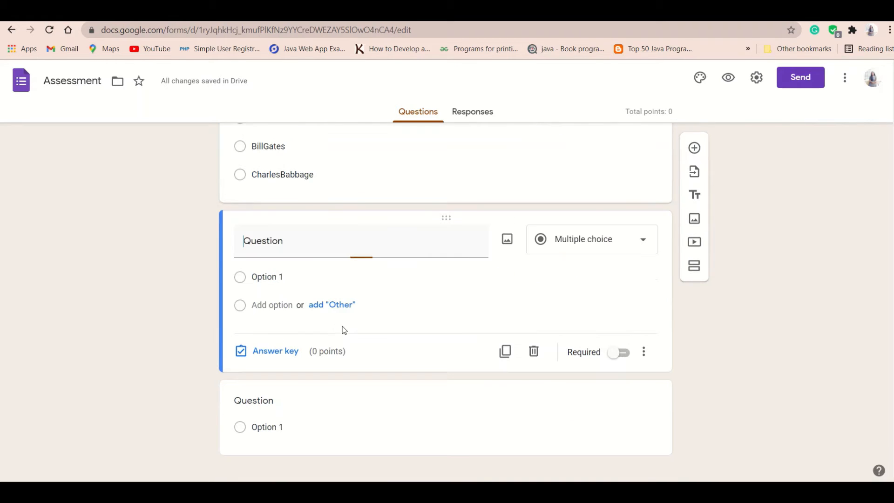
pyautogui.click(274, 308)
pyautogui.click(265, 334)
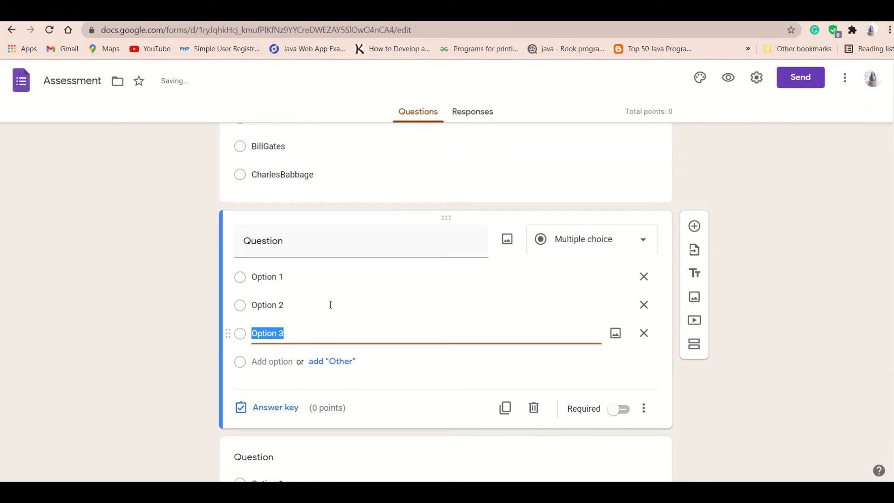
# - Mark "CharlesBabbage" as the correct answer in the answer key of the father of computing question
pyautogui.scroll(3, 331, 305)
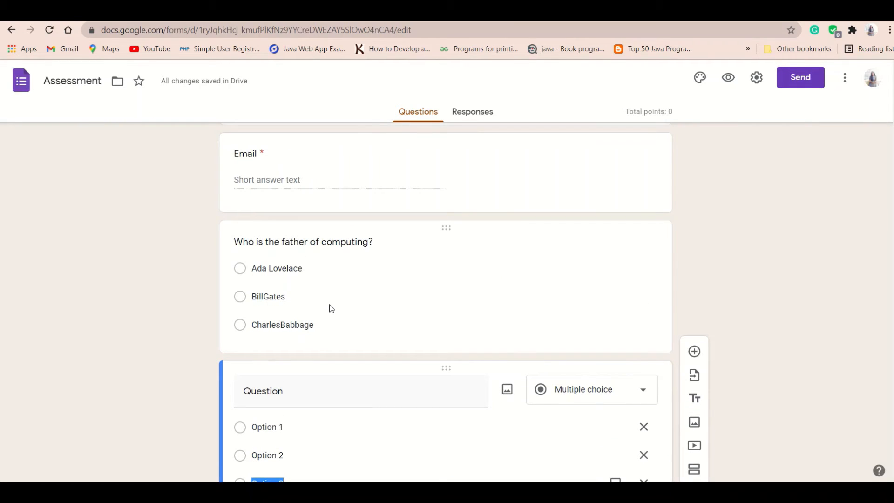
pyautogui.click(331, 309)
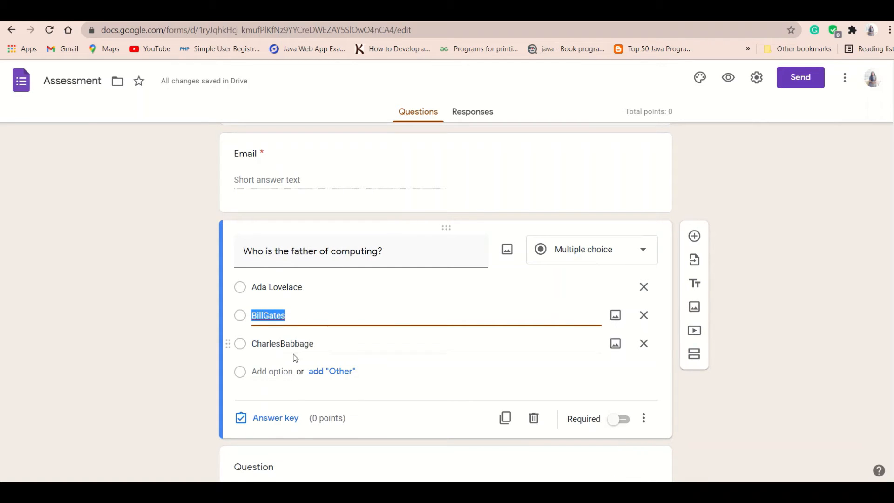
pyautogui.click(277, 425)
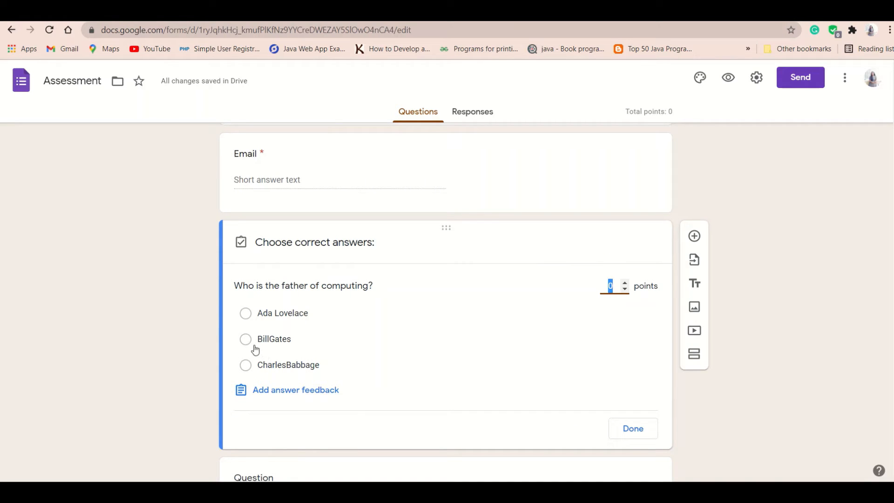
pyautogui.click(248, 367)
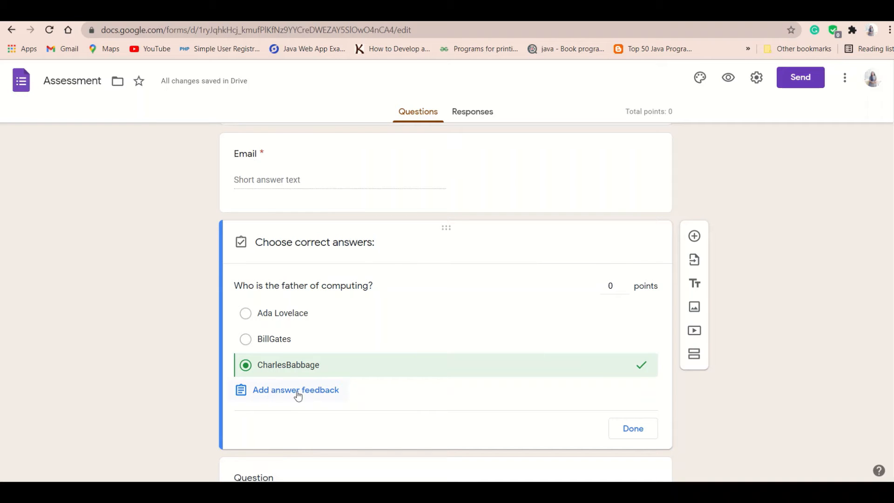
# - Examine the answer feedback settings for incorrect and correct answers of the father of computing question, leaving them without saving
pyautogui.click(278, 395)
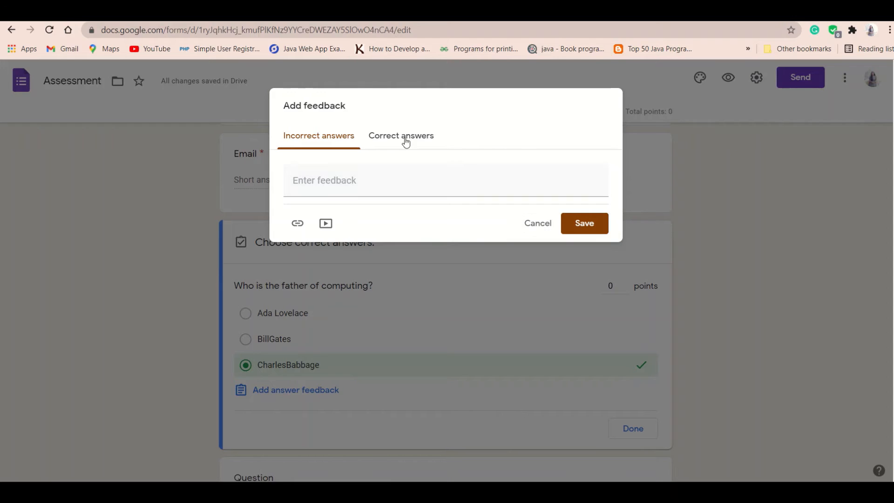
pyautogui.click(340, 185)
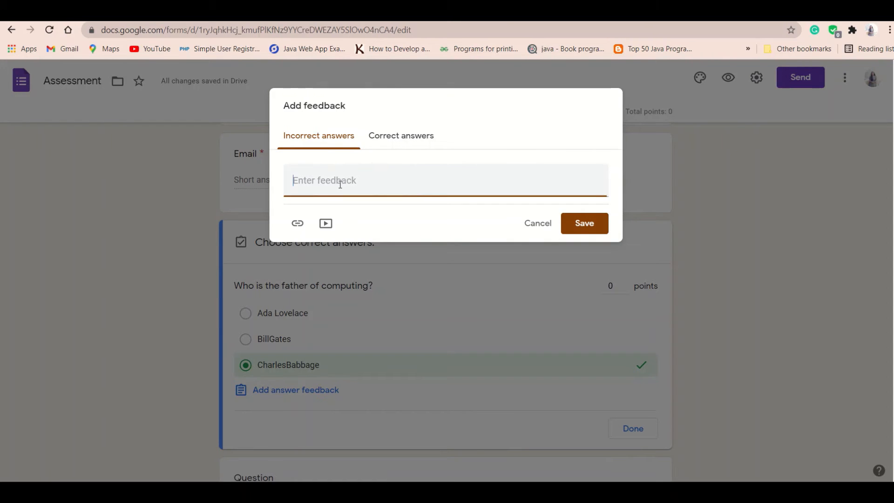
pyautogui.click(398, 137)
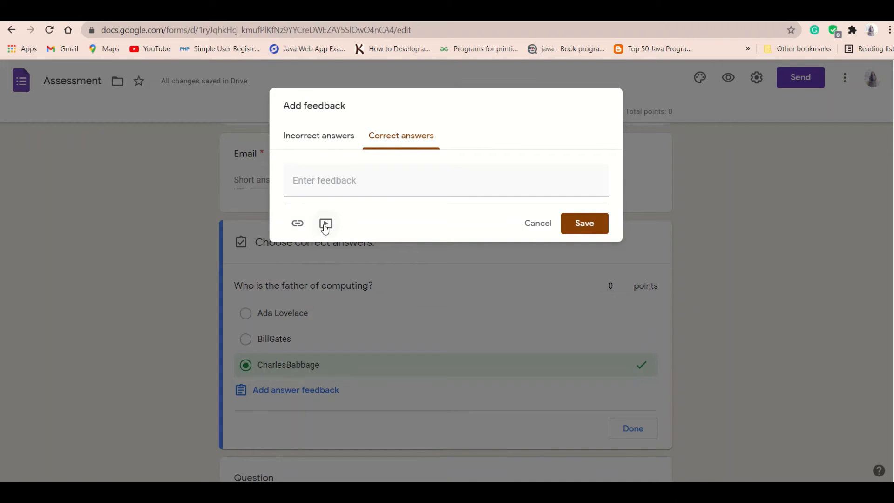
pyautogui.click(350, 189)
pyautogui.click(533, 227)
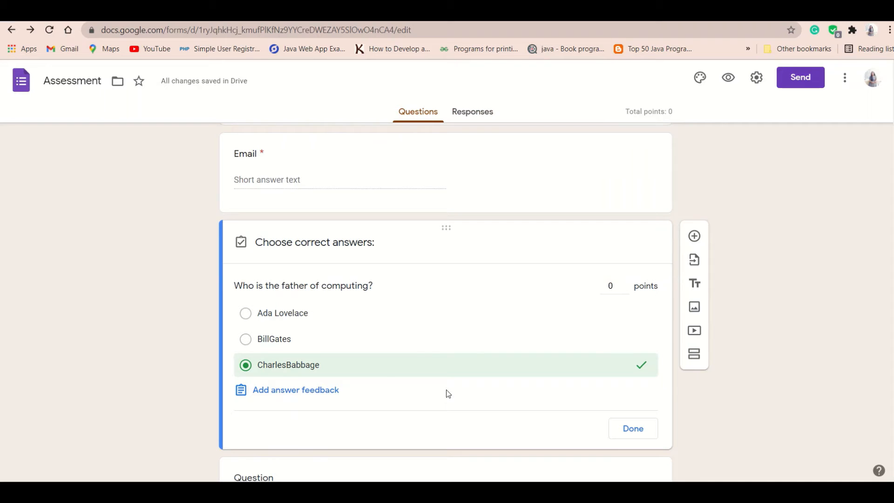
pyautogui.click(324, 395)
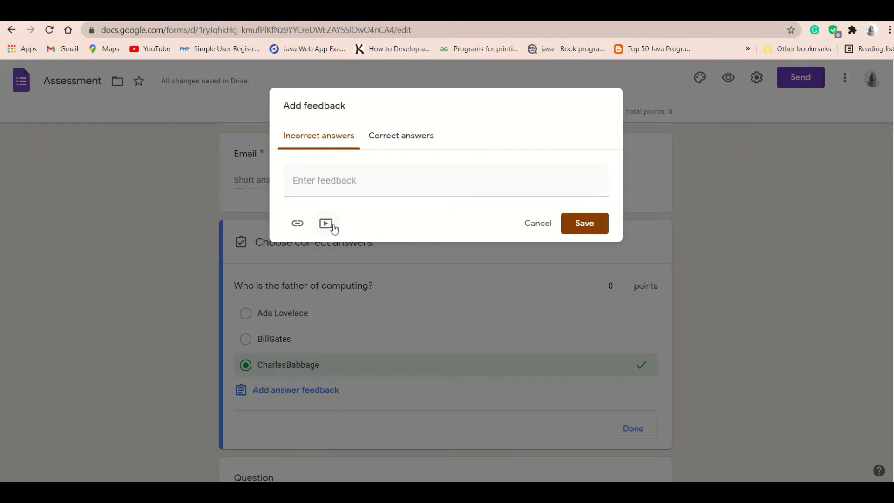
pyautogui.click(530, 225)
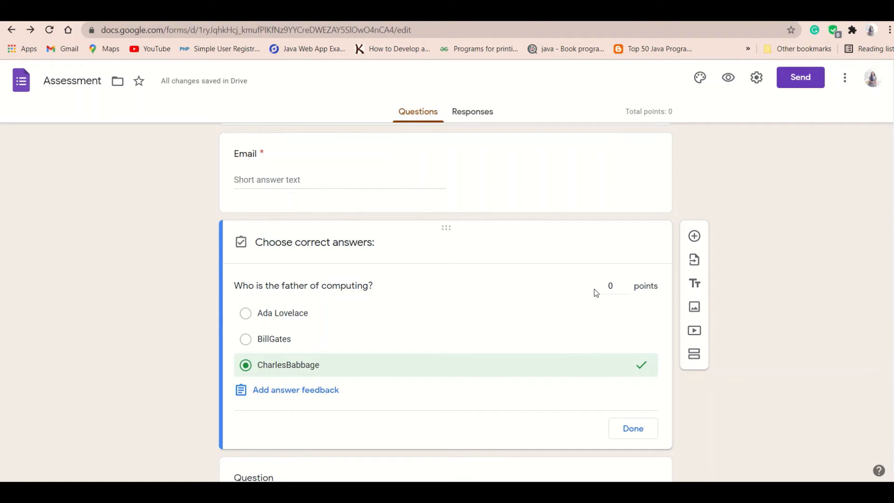
# - Set the father of computing question to 3 points and close its answer key
pyautogui.click(625, 285)
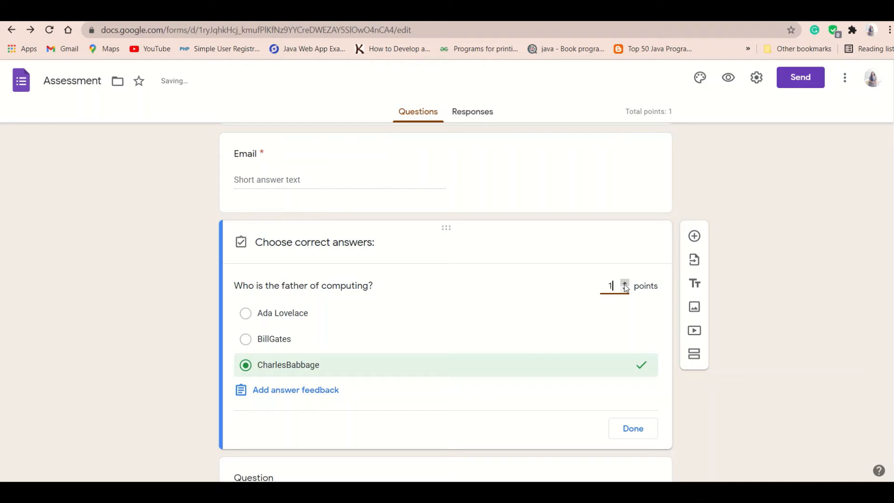
pyautogui.click(625, 283)
pyautogui.click(625, 284)
pyautogui.click(625, 291)
pyautogui.click(626, 291)
pyautogui.click(626, 284)
pyautogui.click(626, 283)
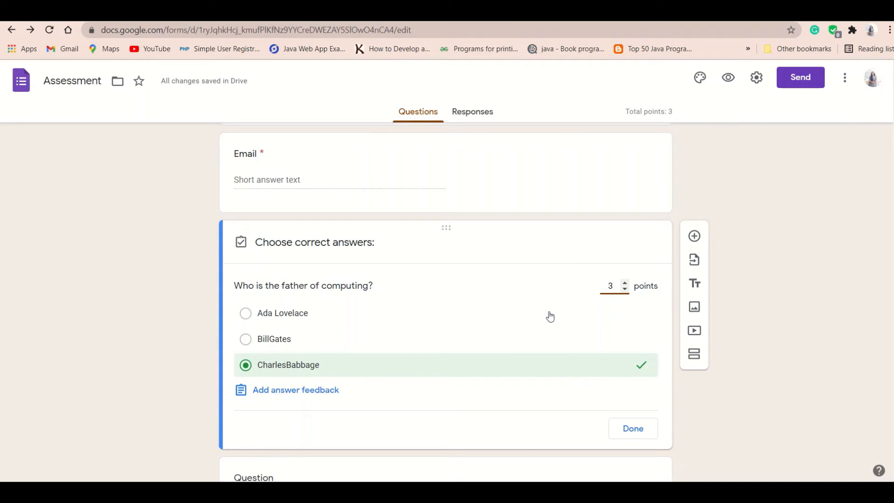
pyautogui.click(614, 432)
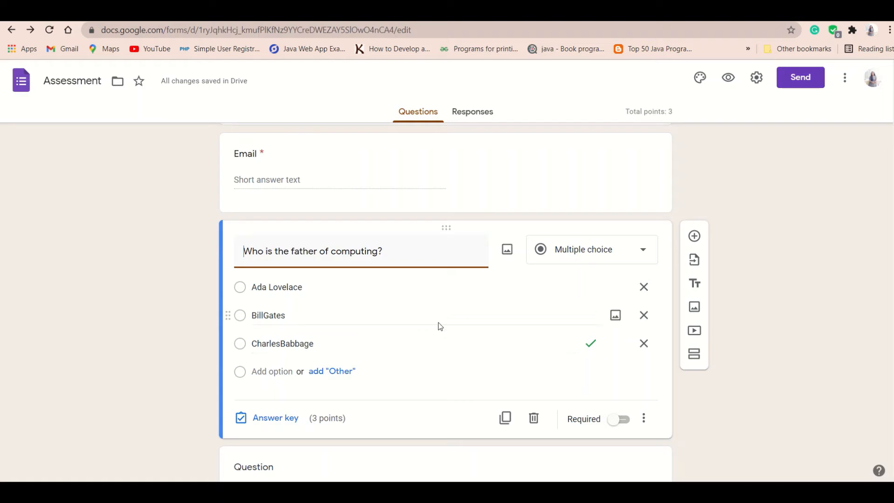
# - Review the whole form, from the header image and title down to the remaining blank questions
pyautogui.scroll(-5, 393, 383)
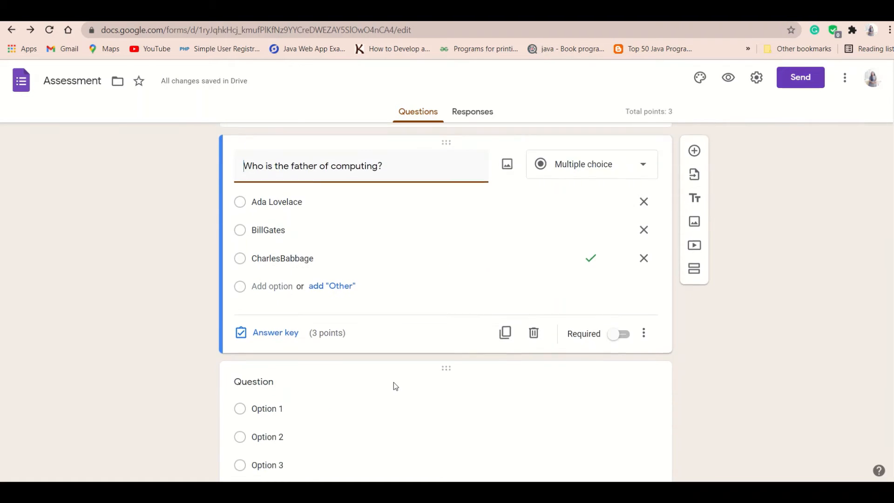
pyautogui.scroll(10, 457, 335)
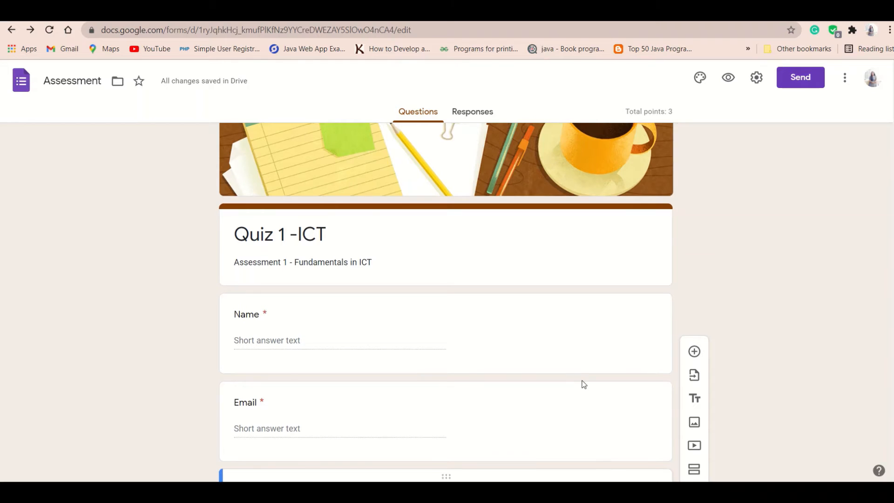
pyautogui.scroll(-3, 584, 385)
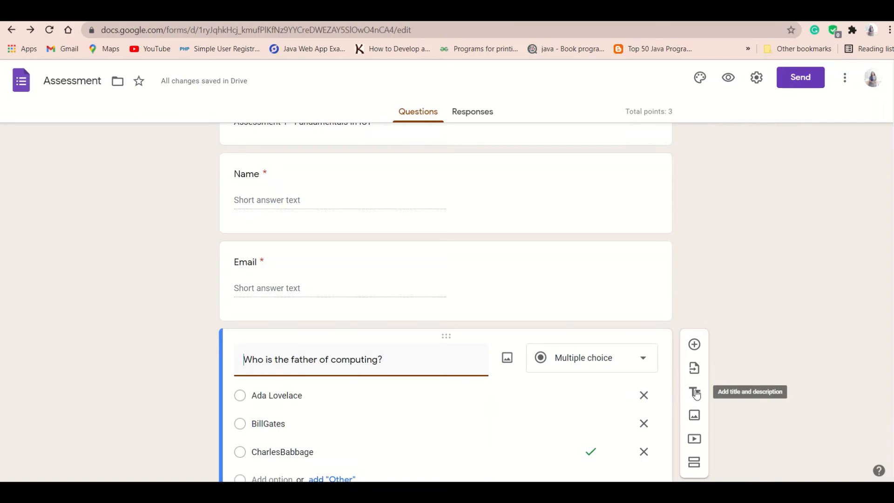
pyautogui.scroll(5, 529, 244)
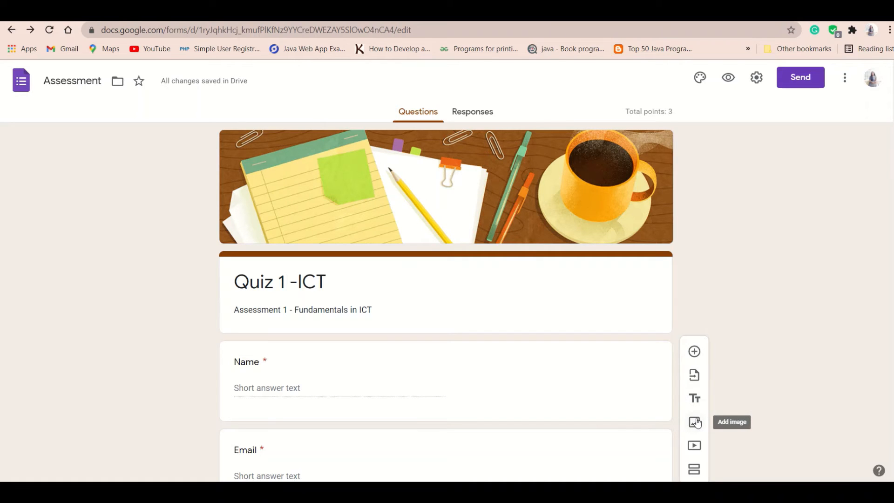
pyautogui.scroll(-1, 696, 422)
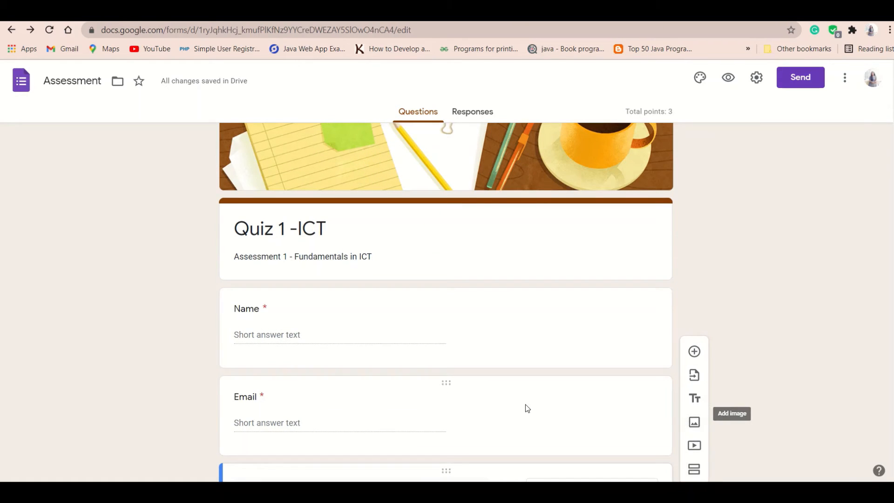
pyautogui.scroll(-6, 525, 404)
pyautogui.scroll(-2, 527, 404)
pyautogui.scroll(10, 526, 406)
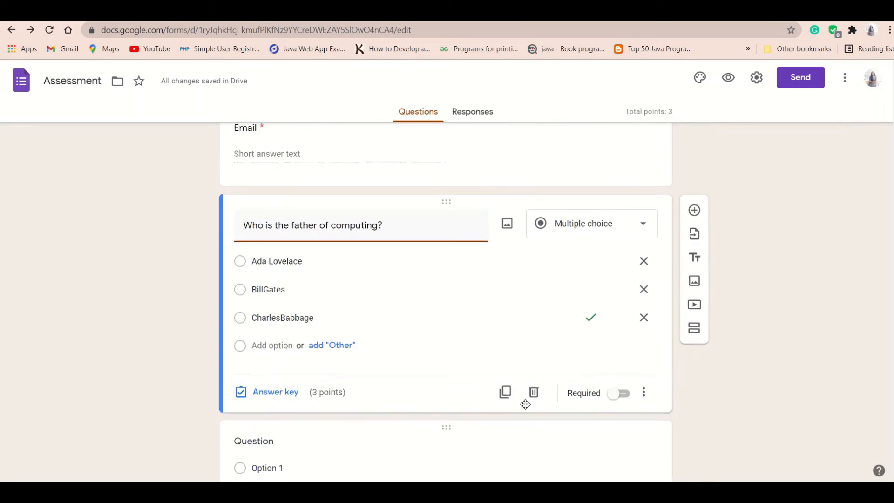
pyautogui.scroll(-10, 527, 408)
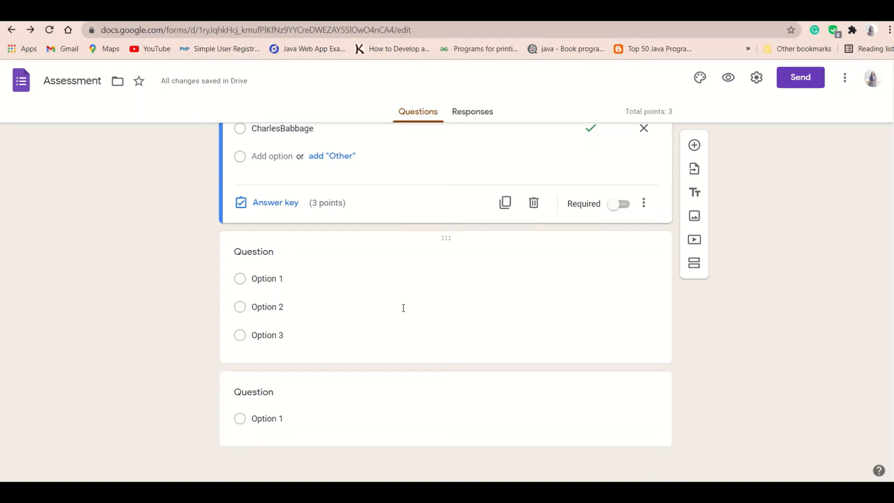
pyautogui.scroll(10, 403, 308)
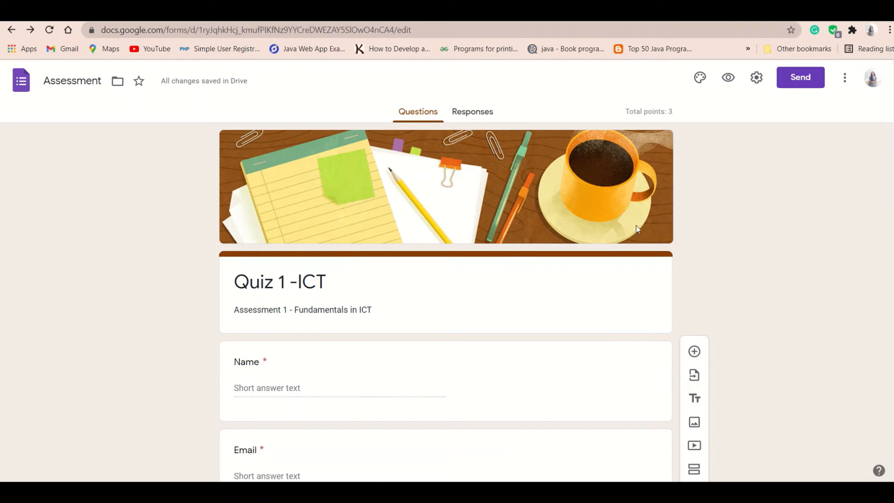
# - Replace the form's header image with the open book and white feather picture from the Work and School themes
pyautogui.click(699, 84)
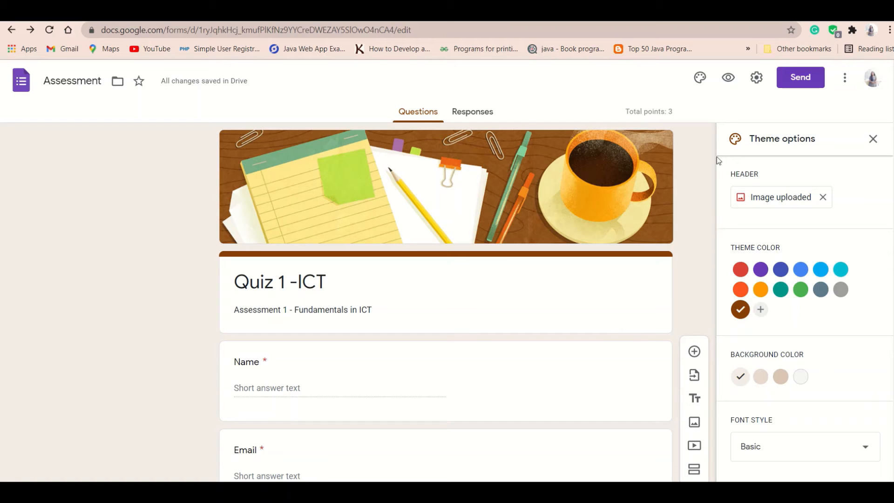
pyautogui.click(782, 202)
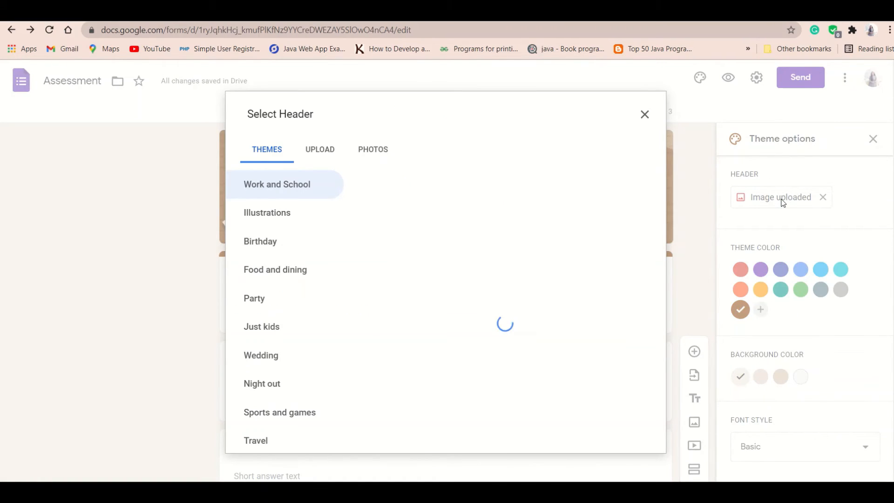
pyautogui.scroll(-3, 293, 338)
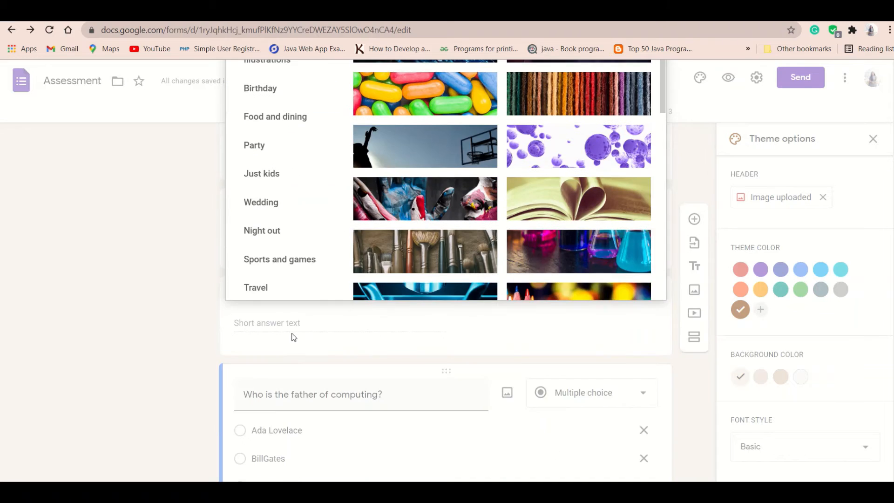
pyautogui.scroll(3, 292, 337)
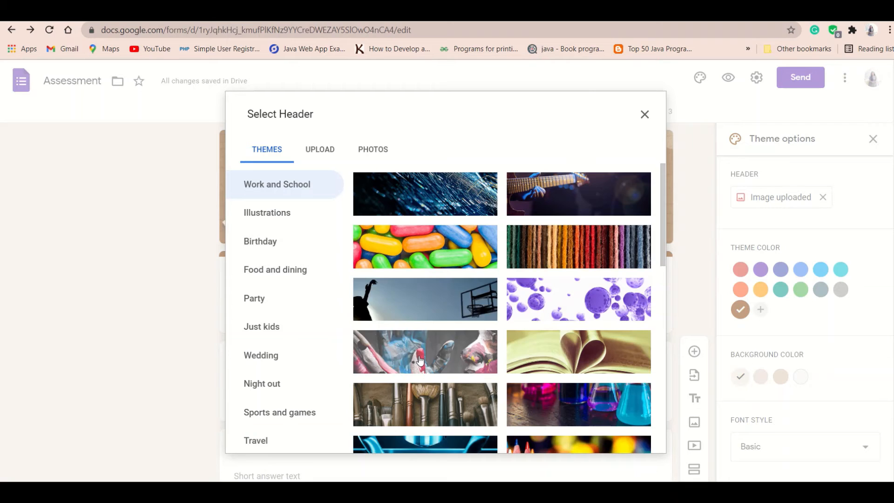
pyautogui.scroll(-7, 377, 296)
pyautogui.scroll(-5, 420, 360)
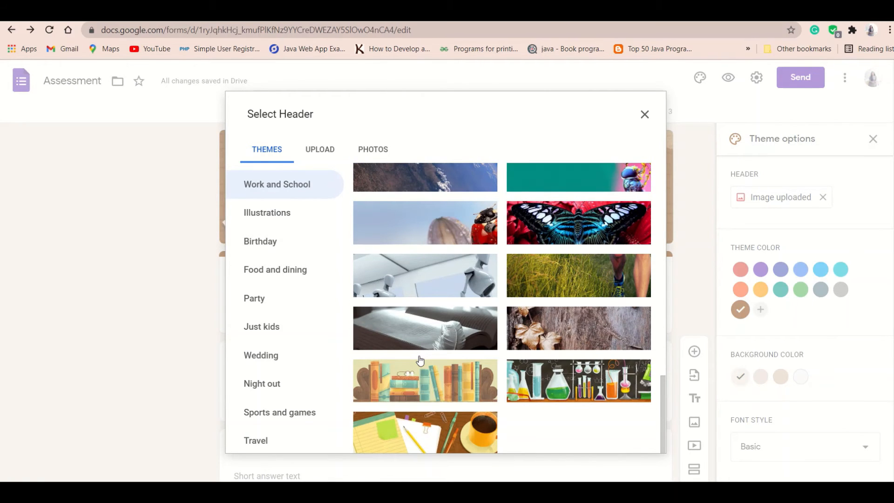
pyautogui.click(414, 320)
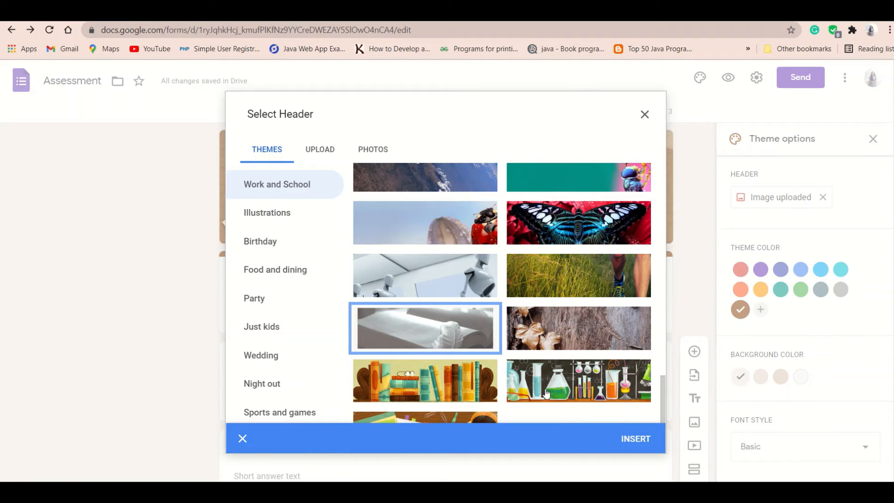
pyautogui.click(644, 441)
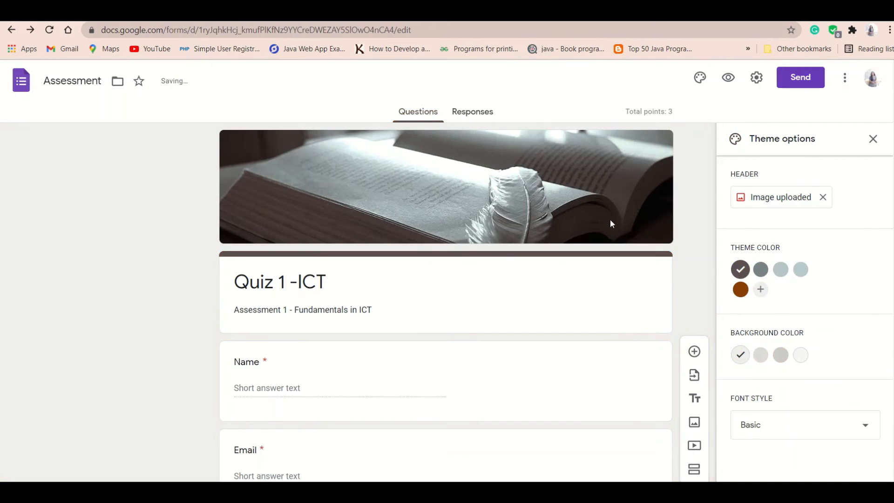
# - Examine the upload option for the header image and the available font styles, leaving both unchanged
pyautogui.click(776, 199)
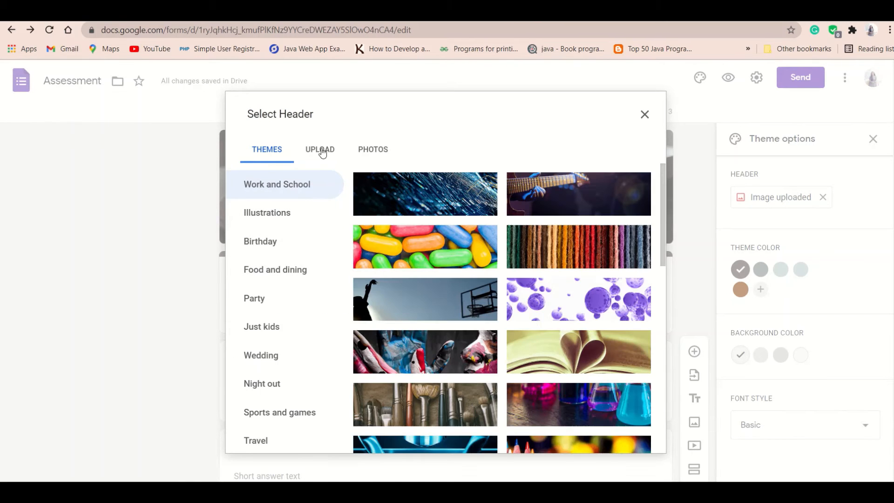
pyautogui.click(324, 151)
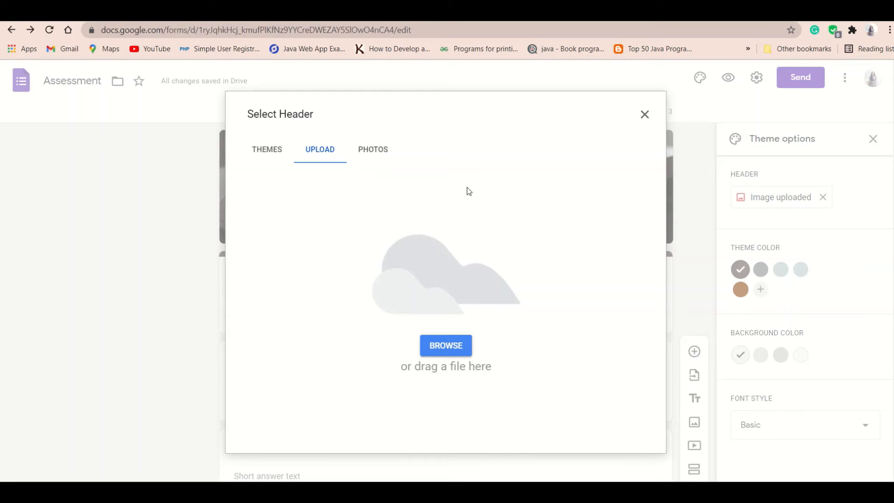
pyautogui.click(645, 115)
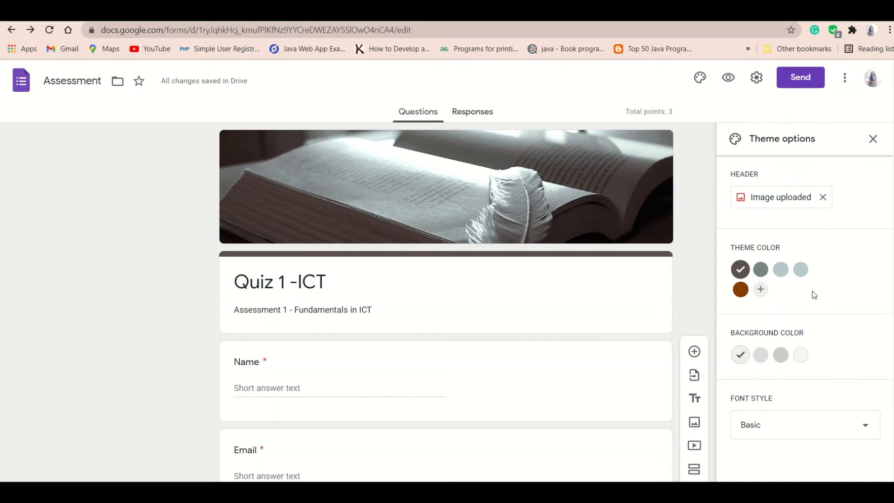
pyautogui.scroll(-1, 813, 289)
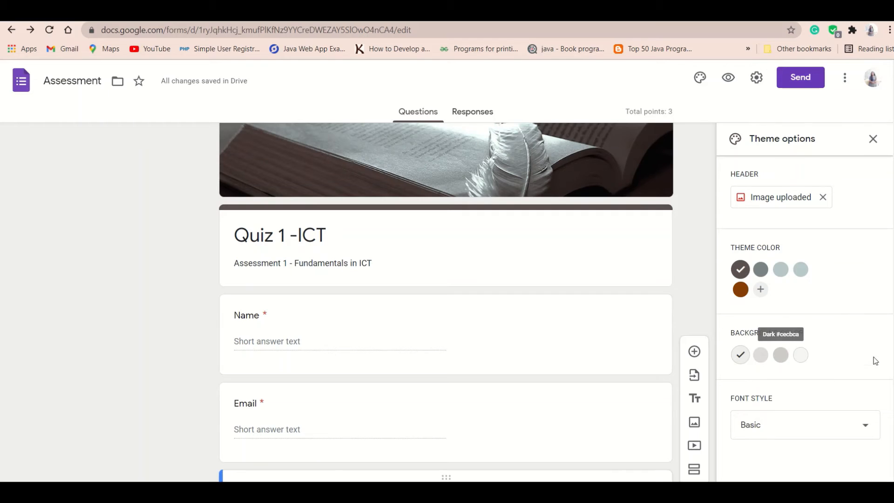
pyautogui.scroll(-2, 847, 378)
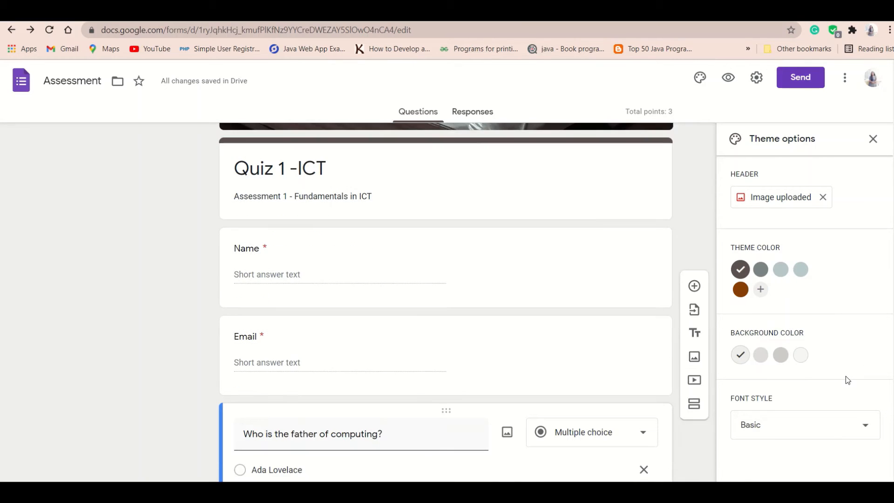
pyautogui.click(866, 426)
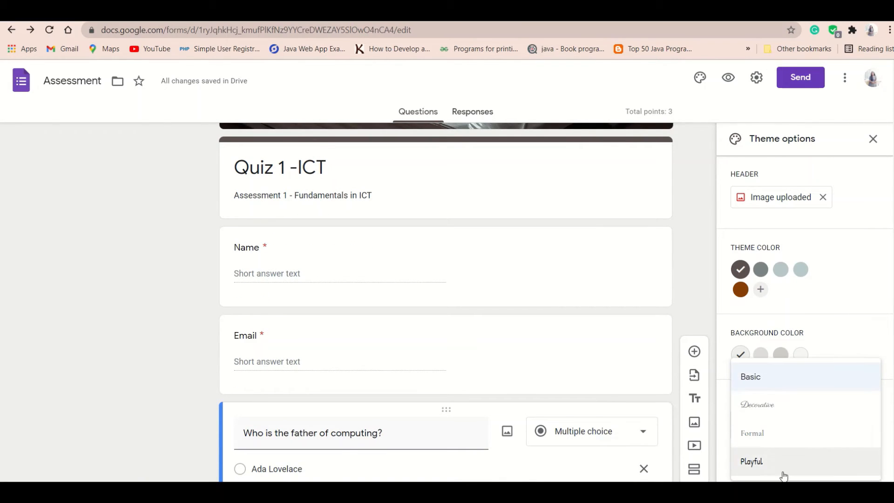
pyautogui.click(851, 312)
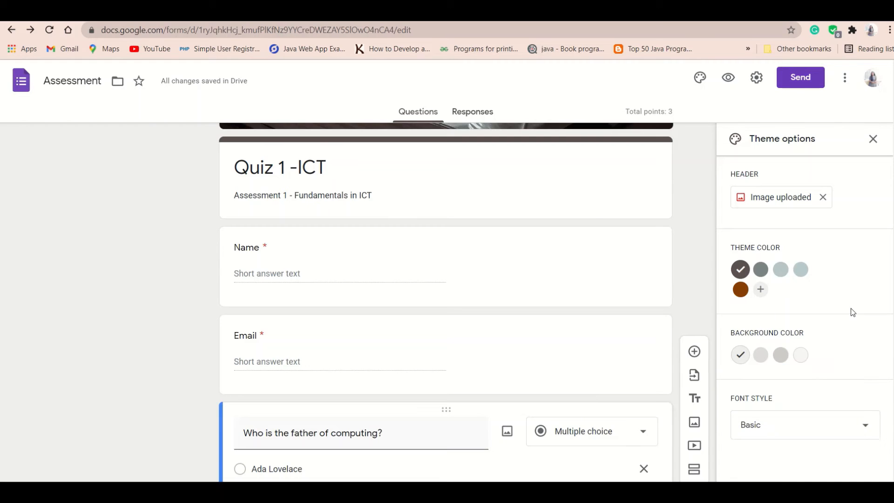
# - Preview the quiz as respondents see it, read through it from header to submit area, and return to the editor
pyautogui.scroll(3, 566, 255)
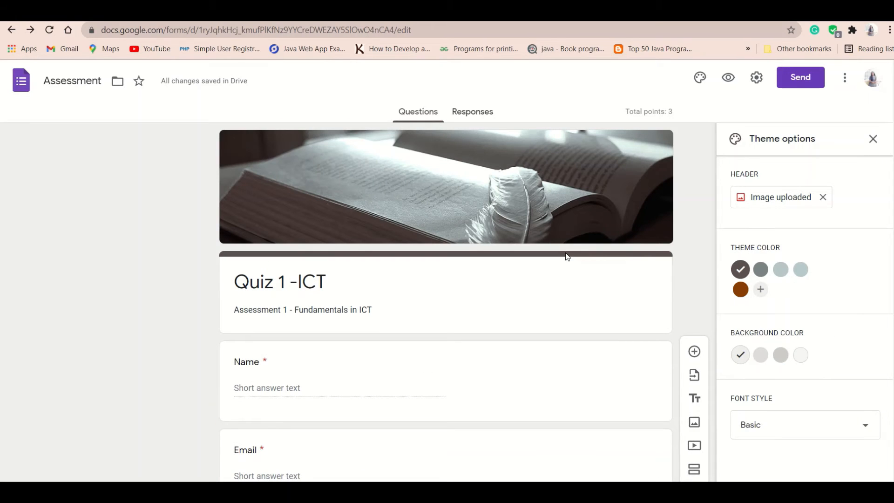
pyautogui.click(731, 80)
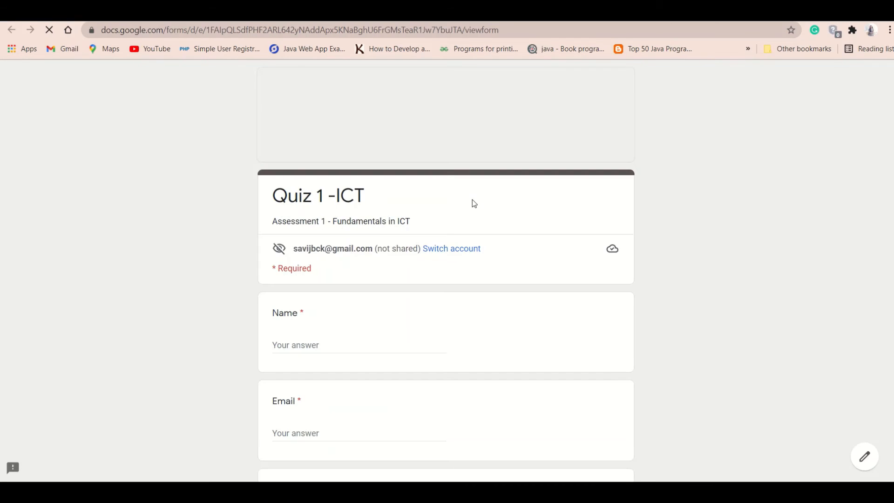
pyautogui.scroll(-4, 417, 360)
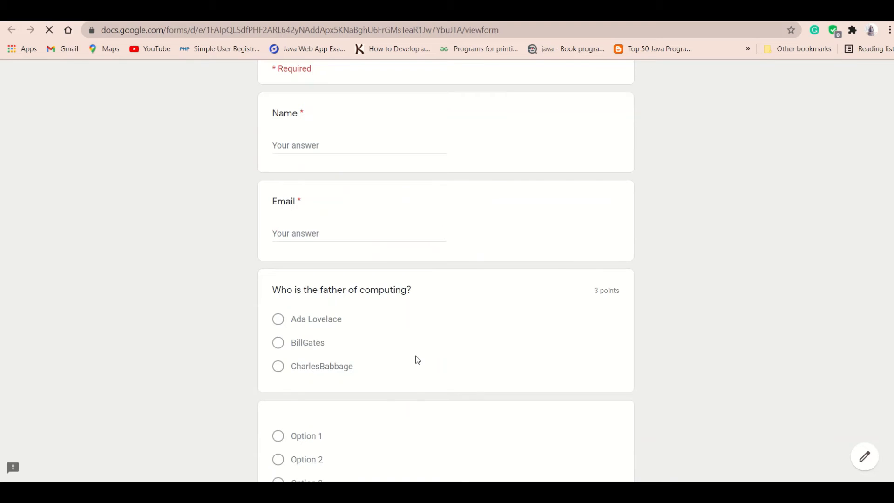
pyautogui.scroll(4, 418, 360)
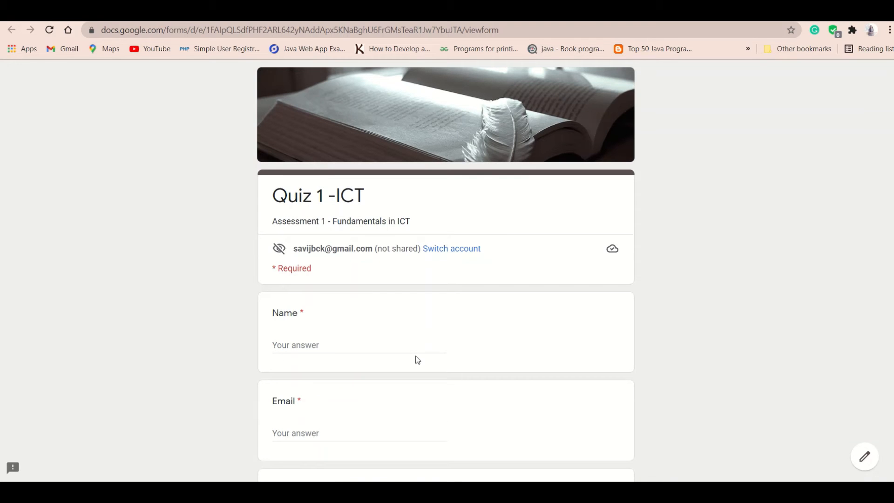
pyautogui.scroll(-8, 418, 360)
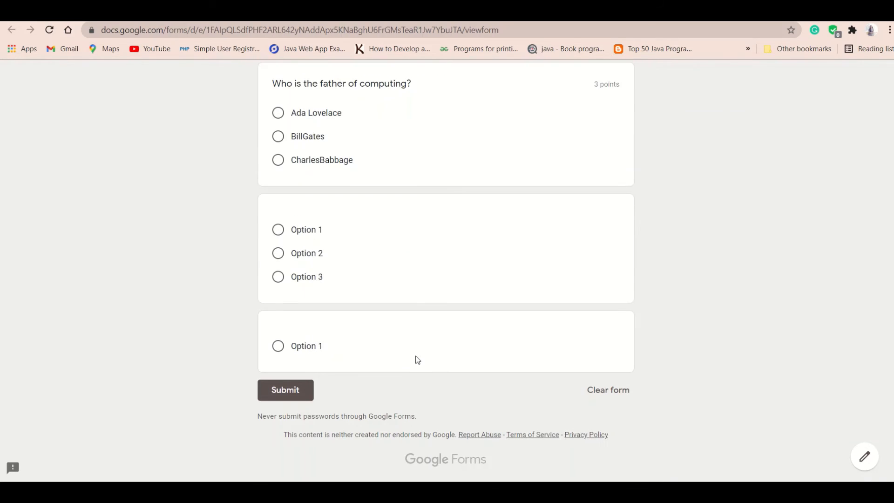
pyautogui.scroll(8, 418, 360)
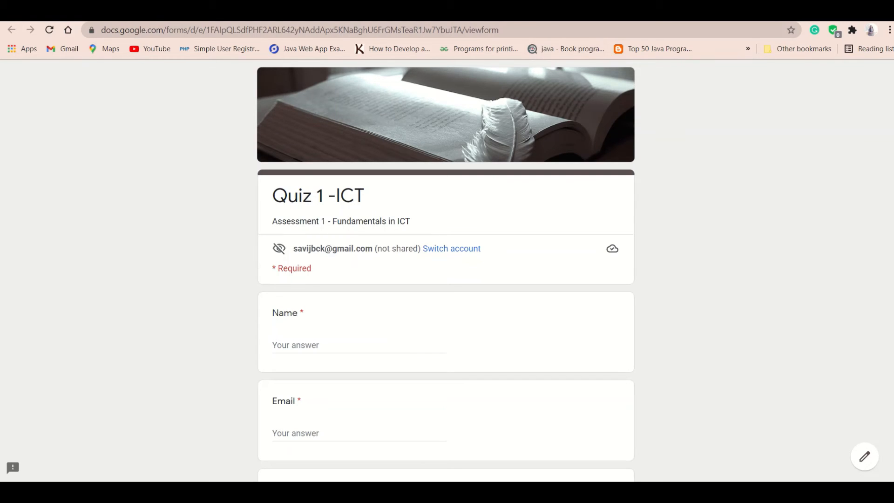
pyautogui.click(553, 11)
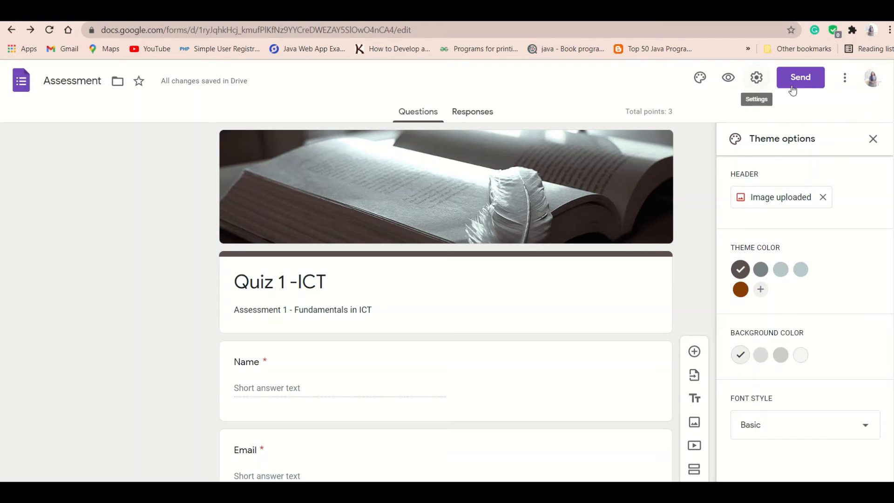
# - Enable email collection with response receipts if the respondent requests it, and let respondents see summary charts and text responses
pyautogui.click(757, 81)
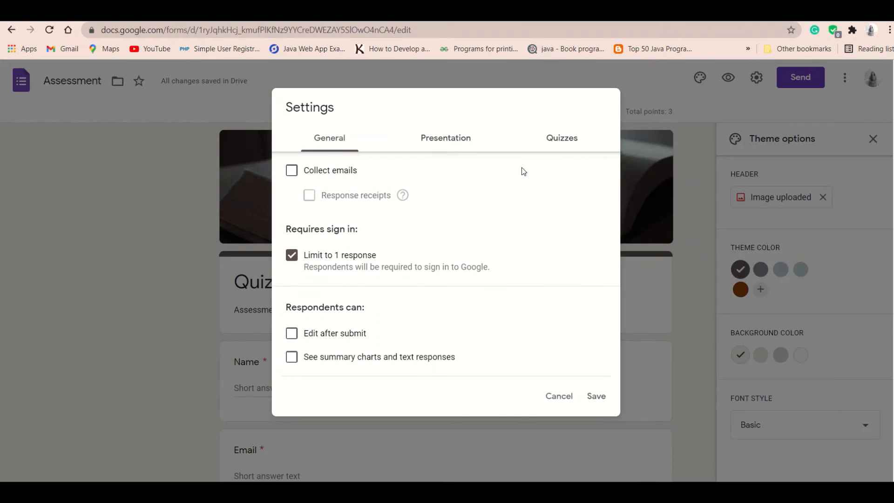
pyautogui.click(293, 172)
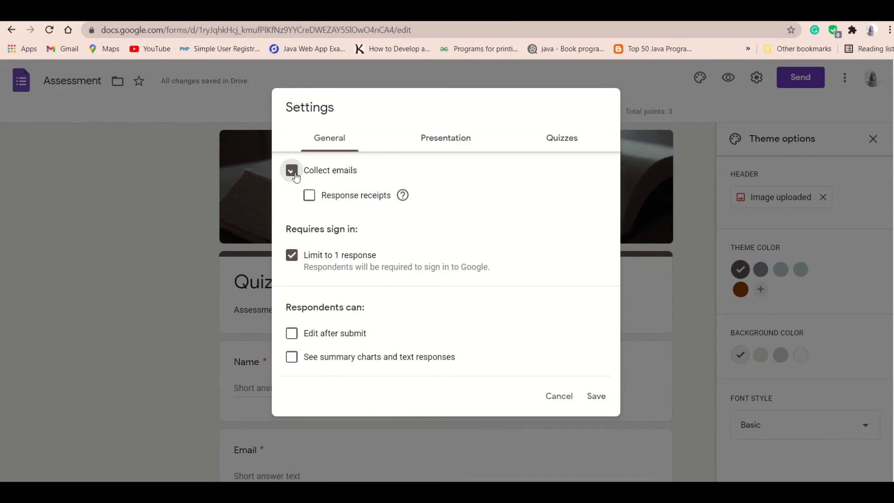
pyautogui.click(310, 196)
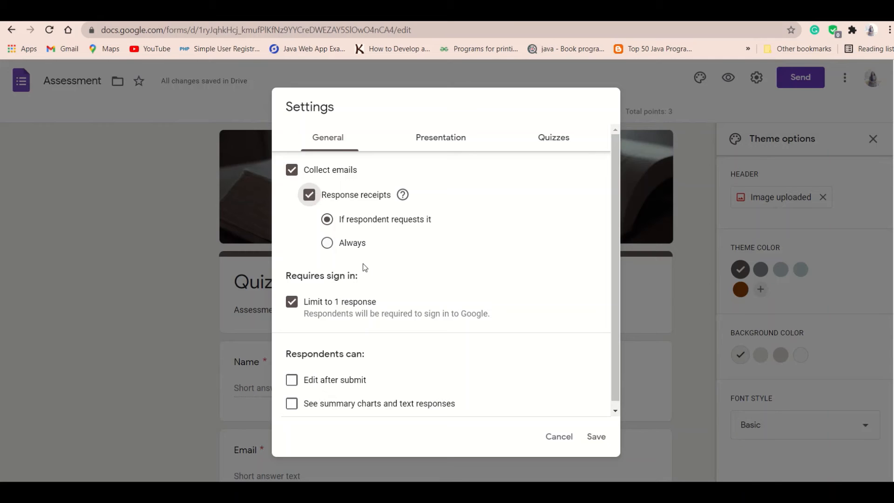
pyautogui.scroll(-1, 353, 297)
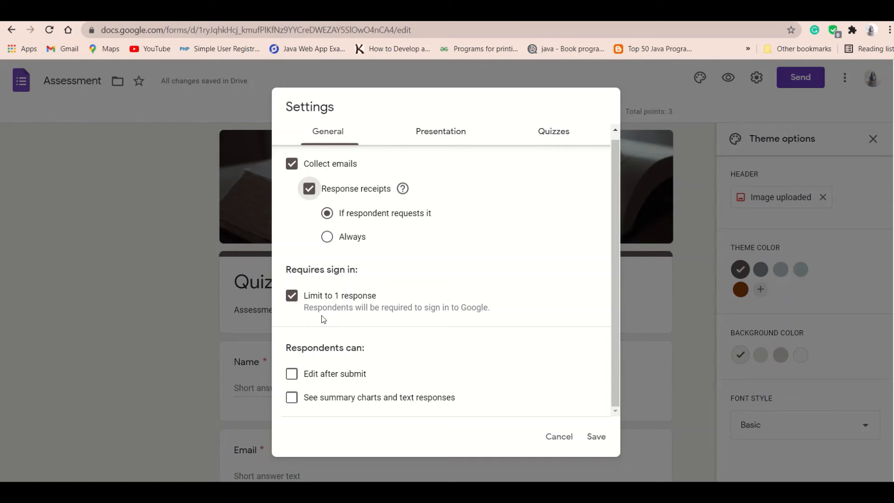
pyautogui.scroll(-1, 357, 352)
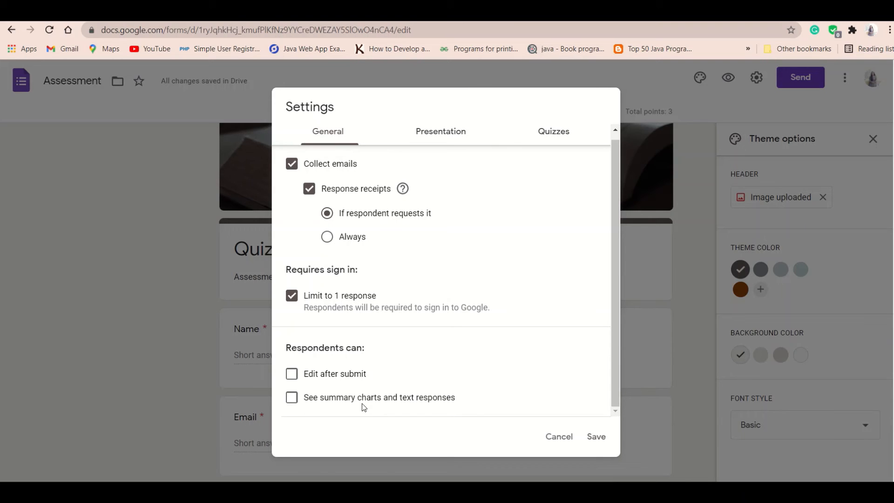
pyautogui.click(292, 399)
# - Check the presentation and quiz options, keep point values visible to respondents, and save the form settings
pyautogui.click(451, 135)
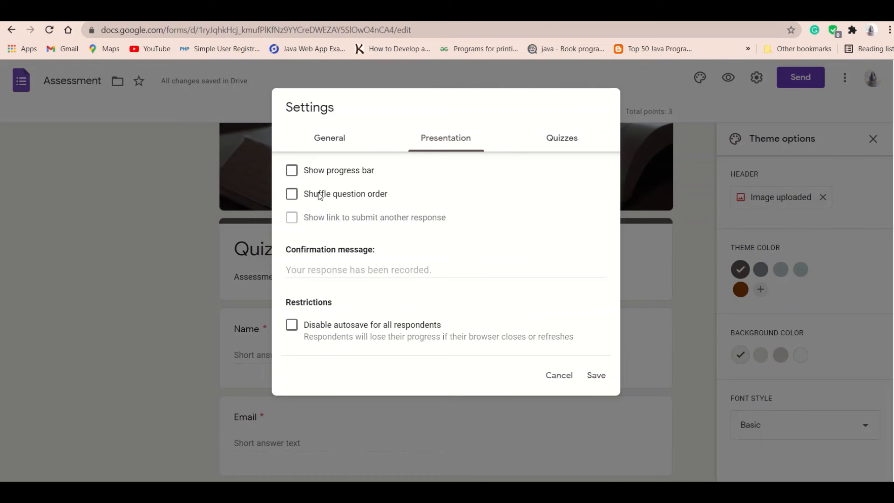
pyautogui.click(551, 143)
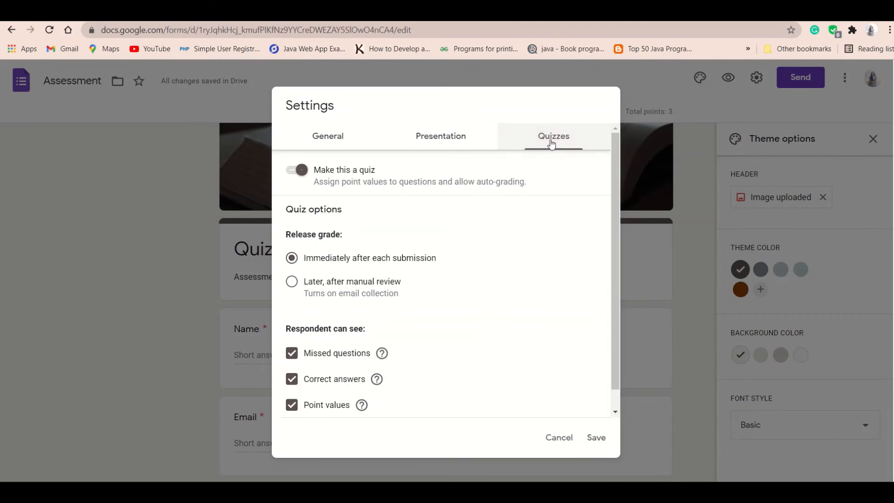
pyautogui.scroll(-1, 491, 310)
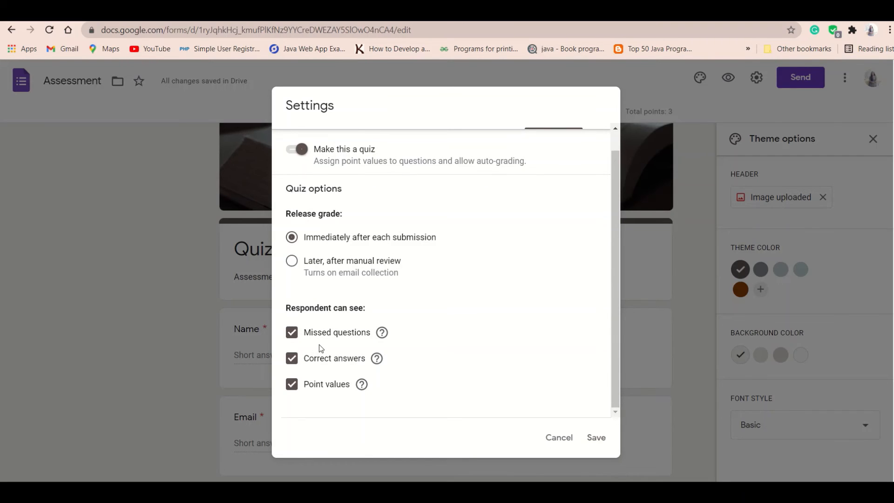
pyautogui.click(294, 386)
pyautogui.click(293, 386)
pyautogui.click(604, 437)
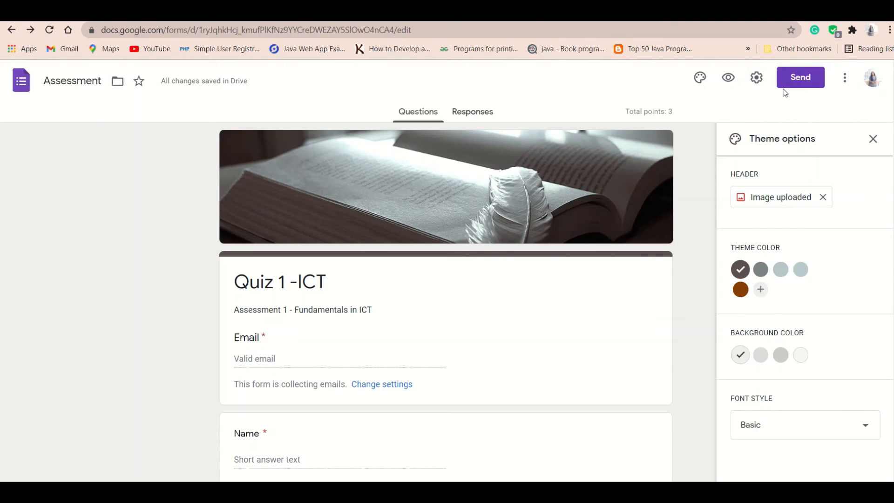
# - Bring up the print preview of the form and look through its pages
pyautogui.click(850, 81)
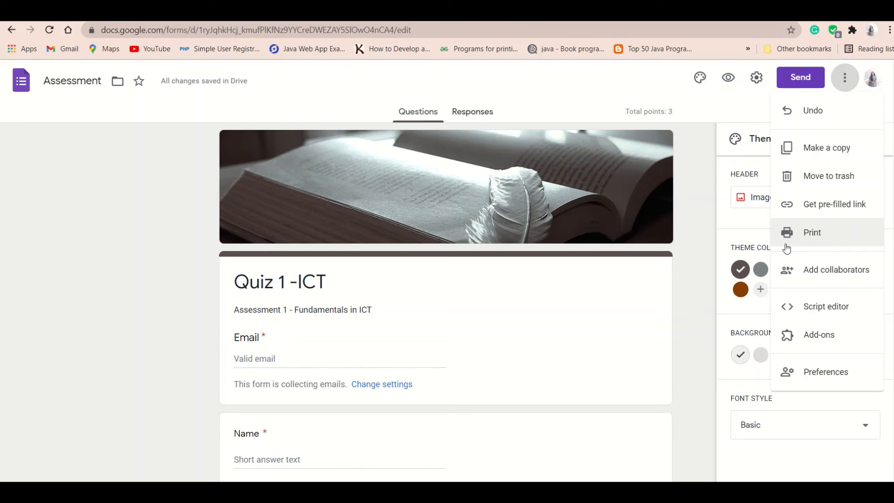
pyautogui.click(809, 237)
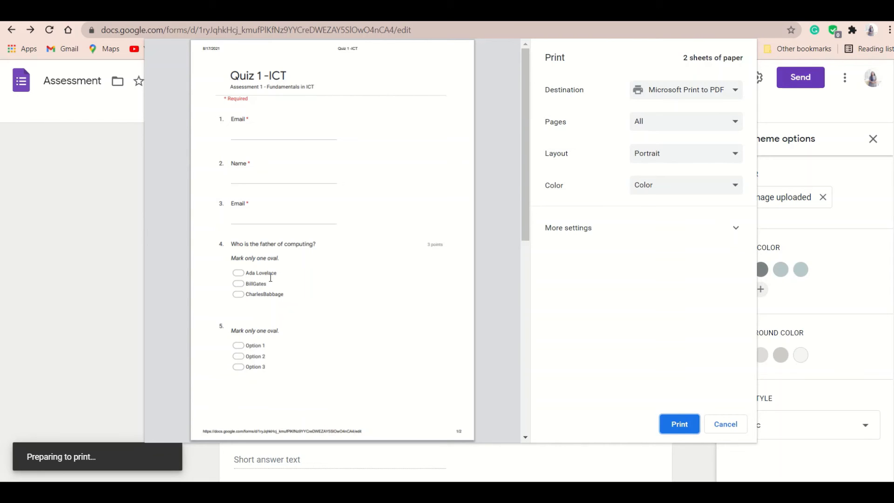
pyautogui.scroll(-7, 270, 279)
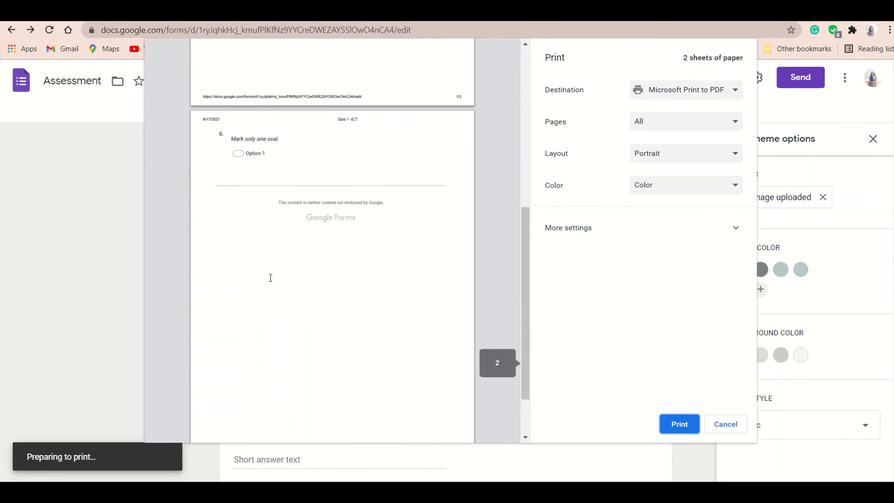
pyautogui.scroll(7, 271, 278)
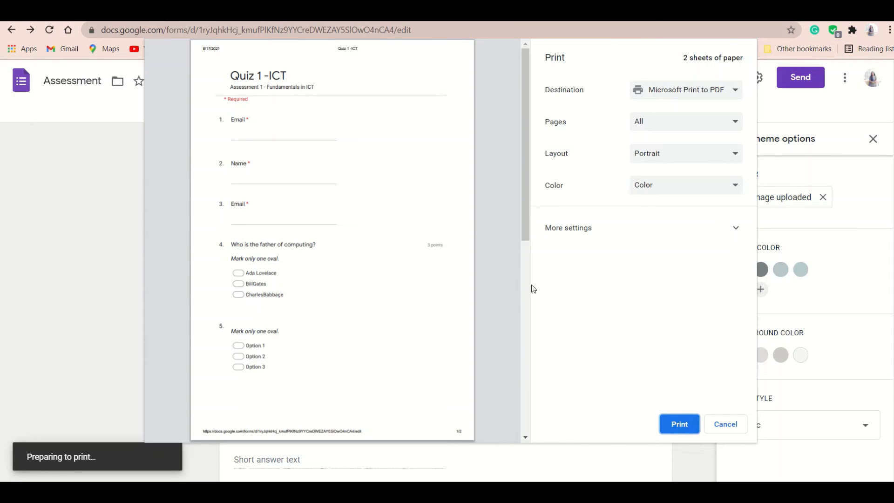
# - Examine the available print destinations, page ranges and layout orientations without changing them
pyautogui.click(717, 94)
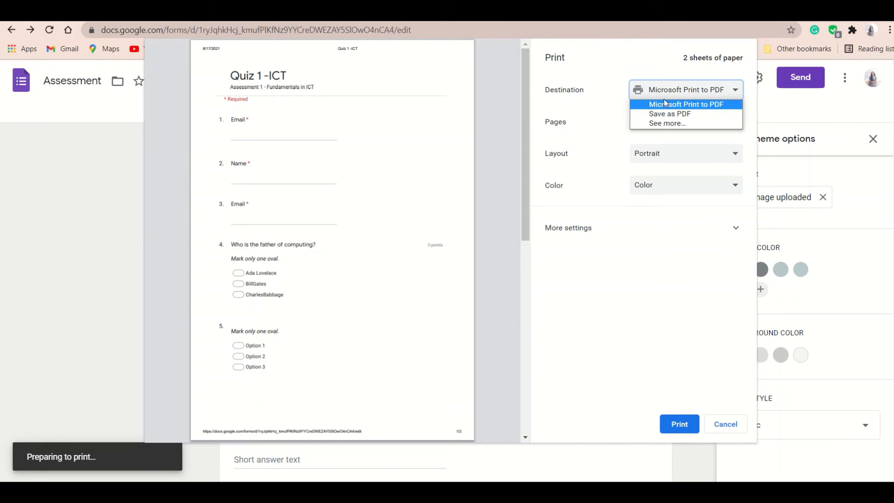
pyautogui.click(605, 106)
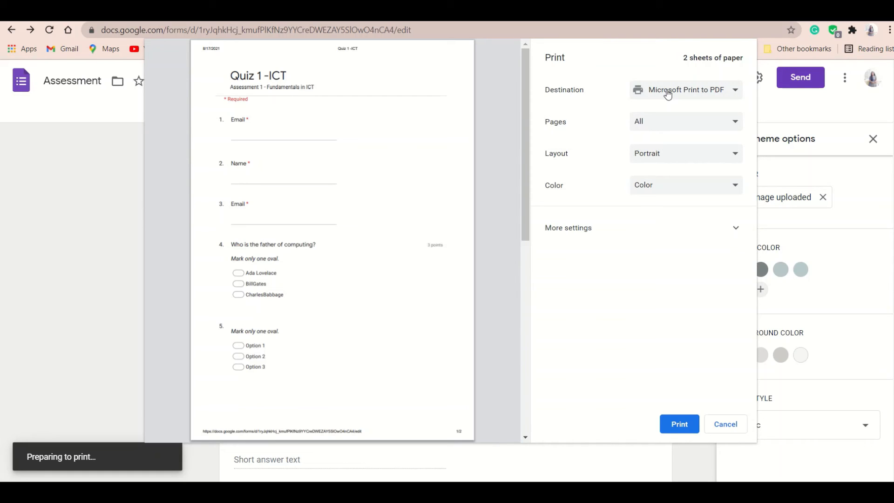
pyautogui.click(654, 125)
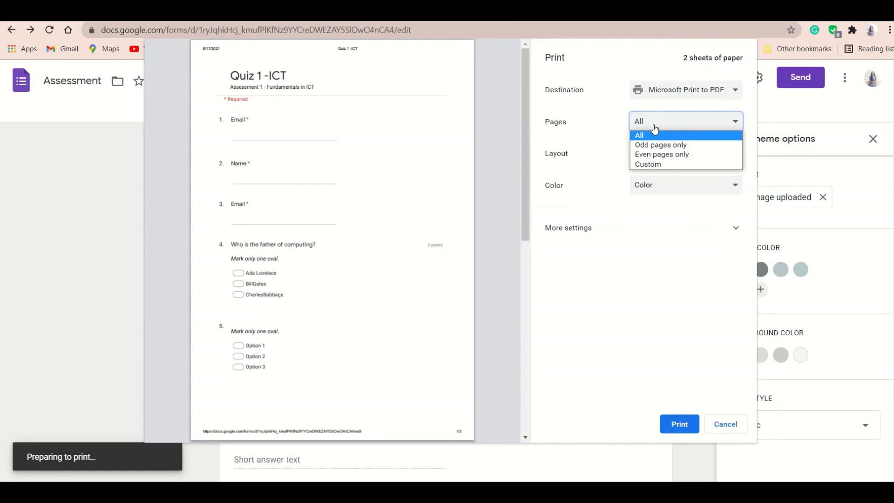
pyautogui.click(600, 128)
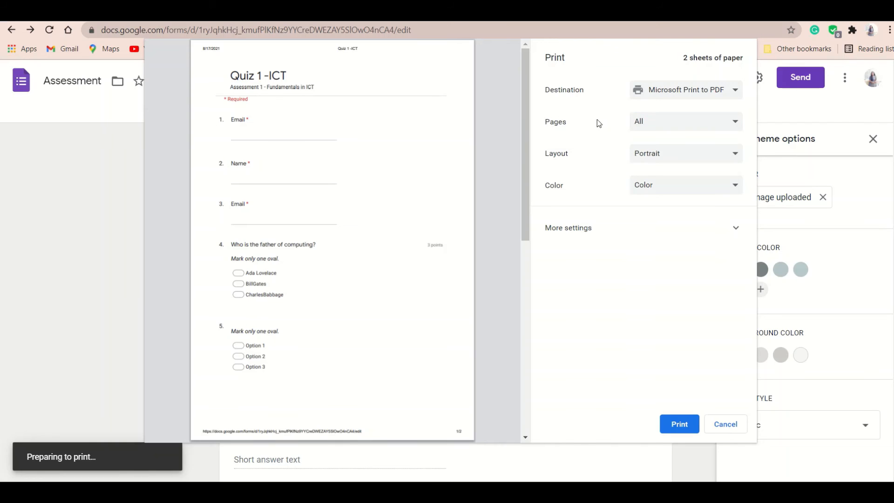
pyautogui.click(638, 159)
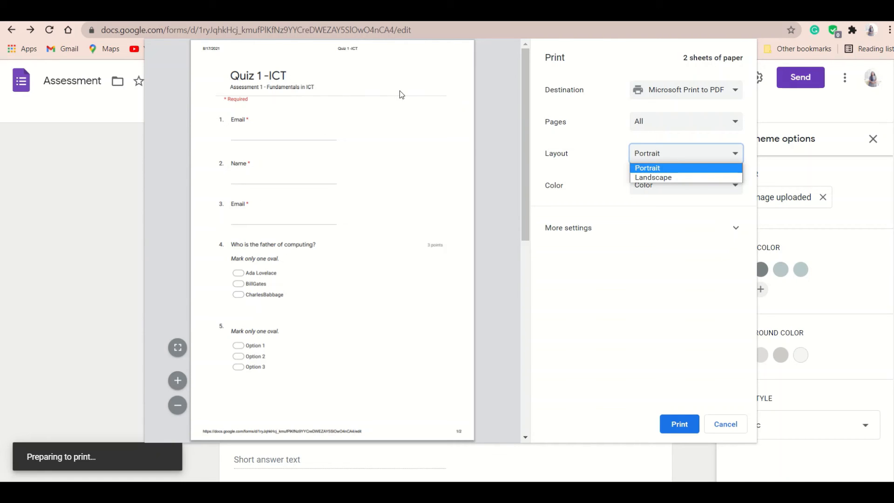
pyautogui.press('Down')
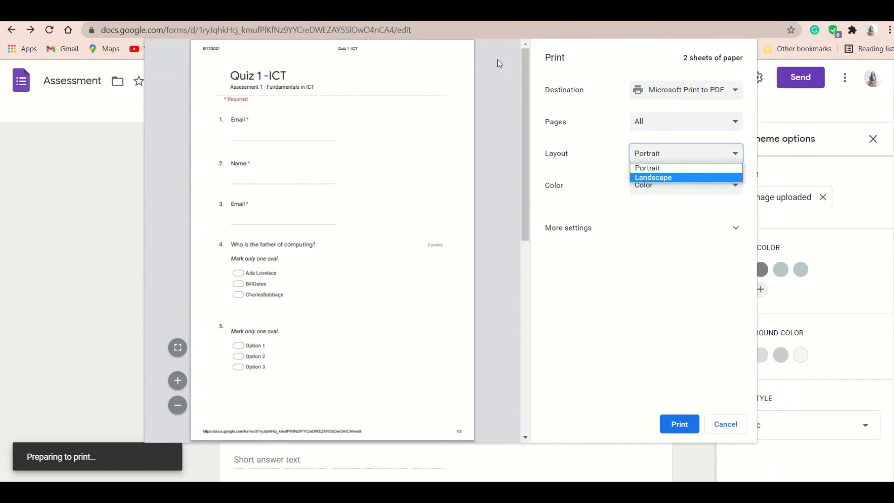
pyautogui.click(592, 169)
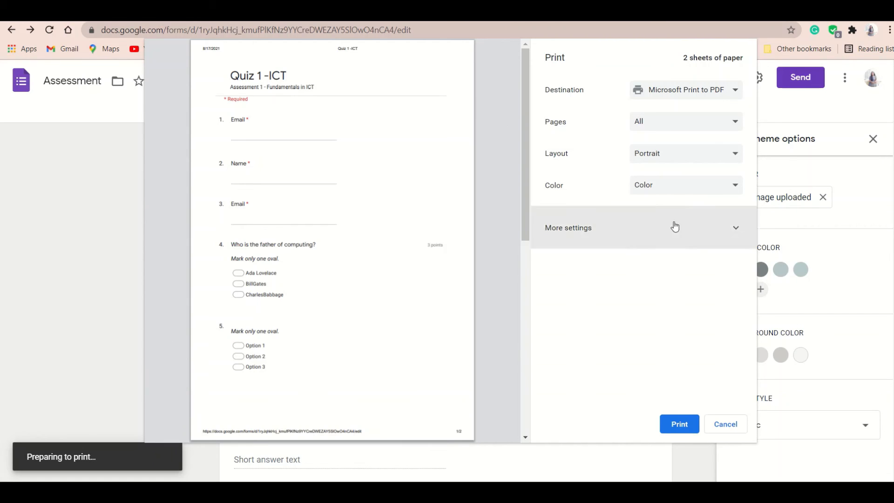
# - Expand the additional print settings and examine the available paper sizes, keeping A4
pyautogui.click(716, 238)
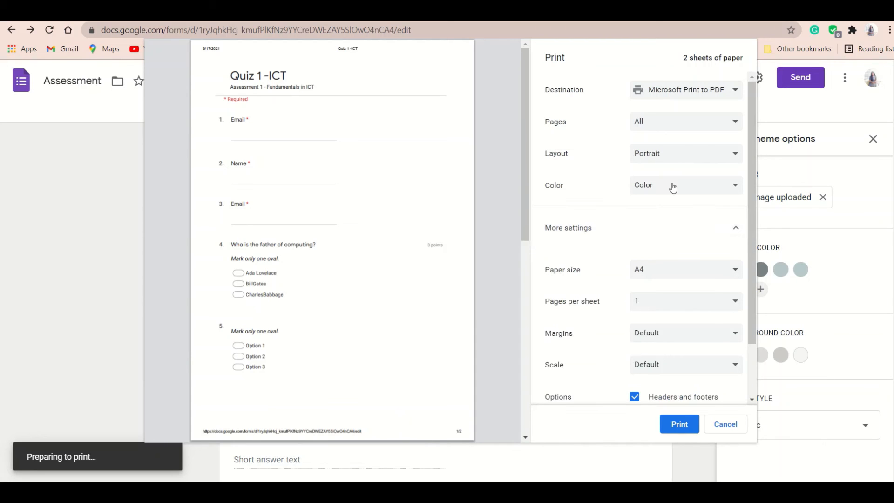
pyautogui.scroll(-2, 632, 236)
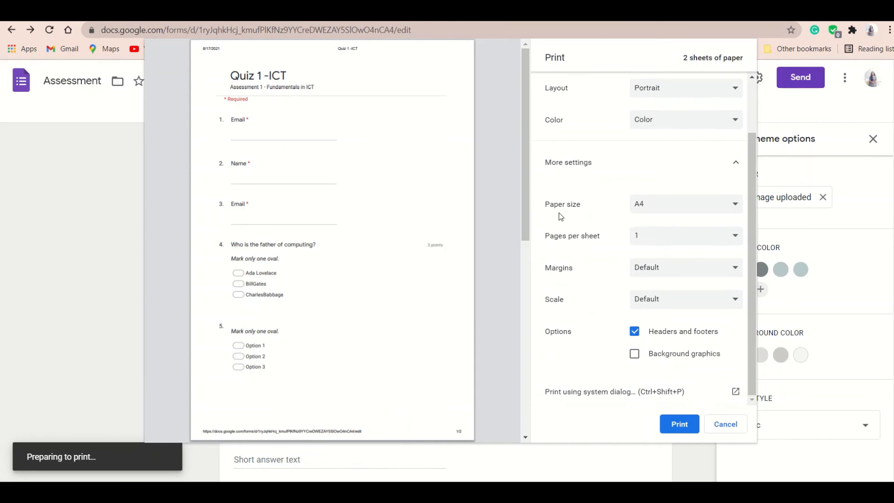
pyautogui.click(719, 210)
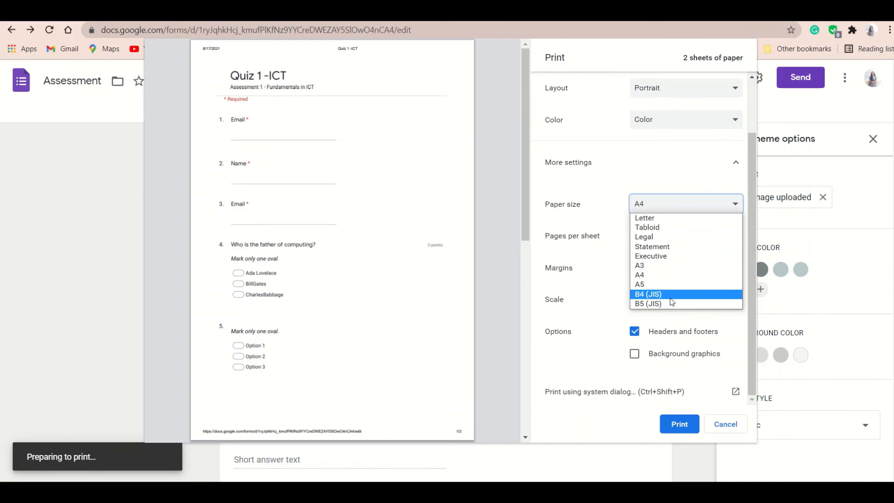
pyautogui.click(617, 218)
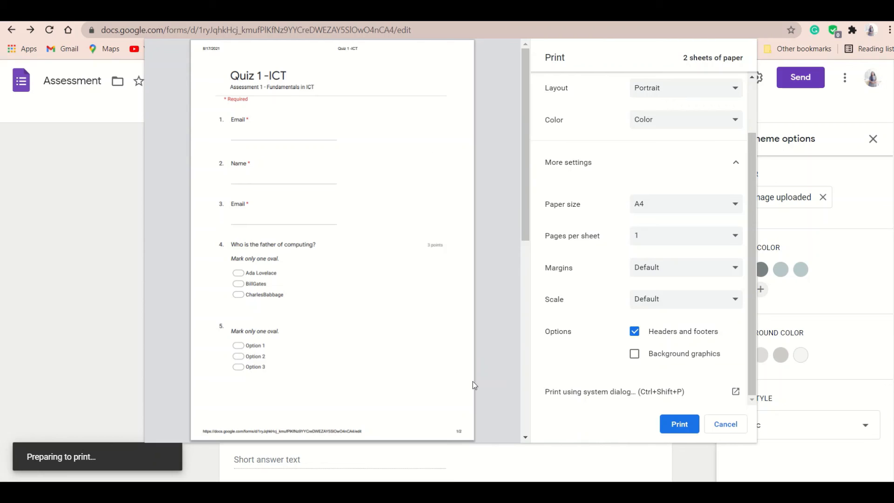
# - Try to print the form to PDF with 4 pages per sheet, and cancel saving the file
pyautogui.click(660, 238)
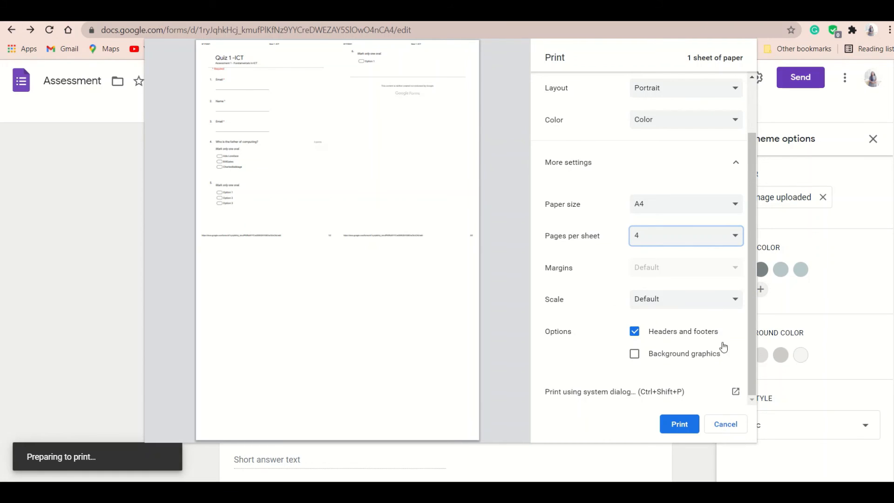
pyautogui.click(679, 424)
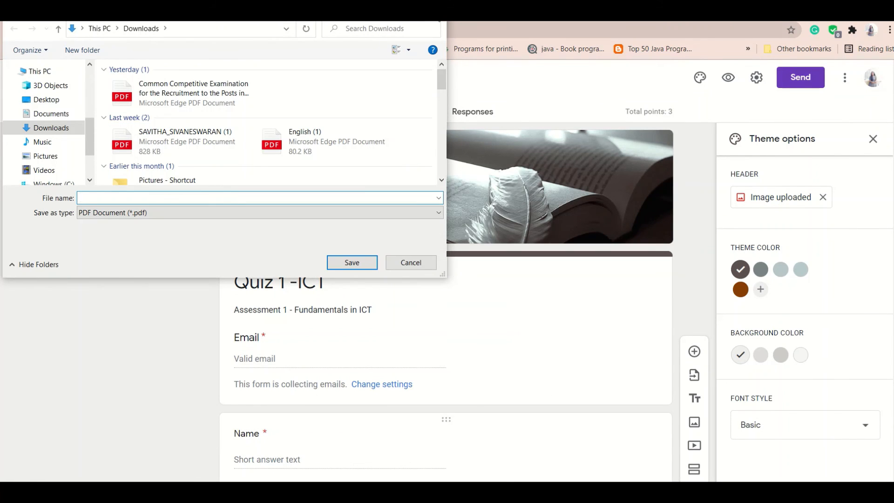
pyautogui.click(434, 22)
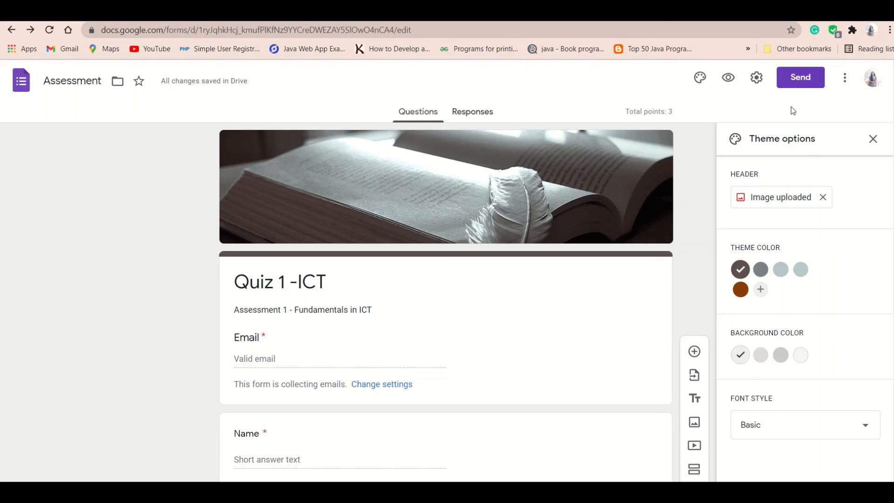
# - Bring up the form's email sending options, try looking up a recipient's address, and clear the recipient field
pyautogui.click(797, 83)
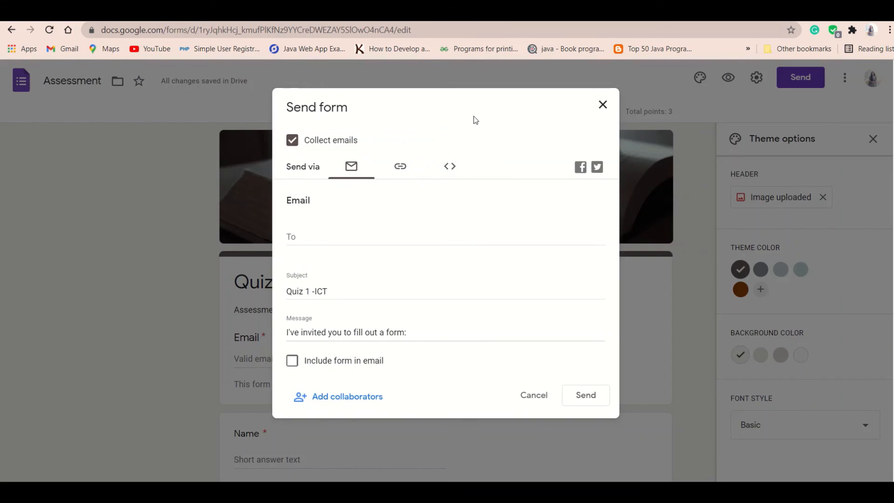
pyautogui.moveTo(468, 106); pyautogui.dragTo(531, 83)
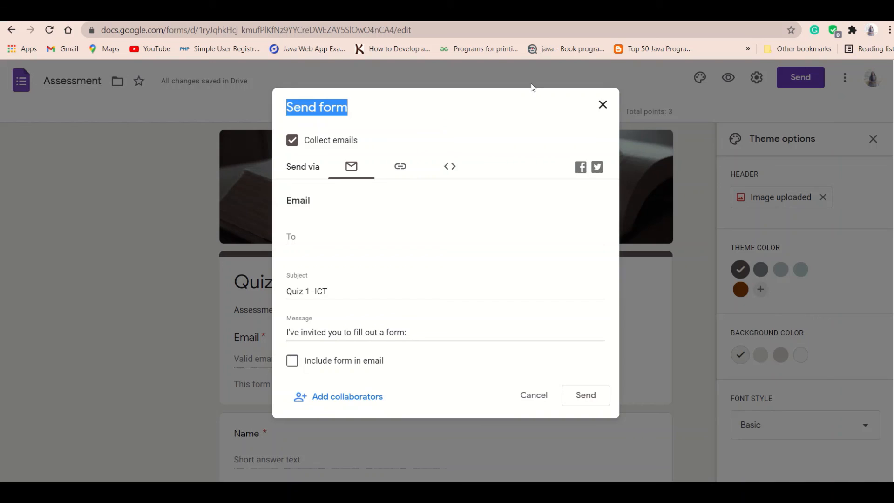
pyautogui.click(385, 120)
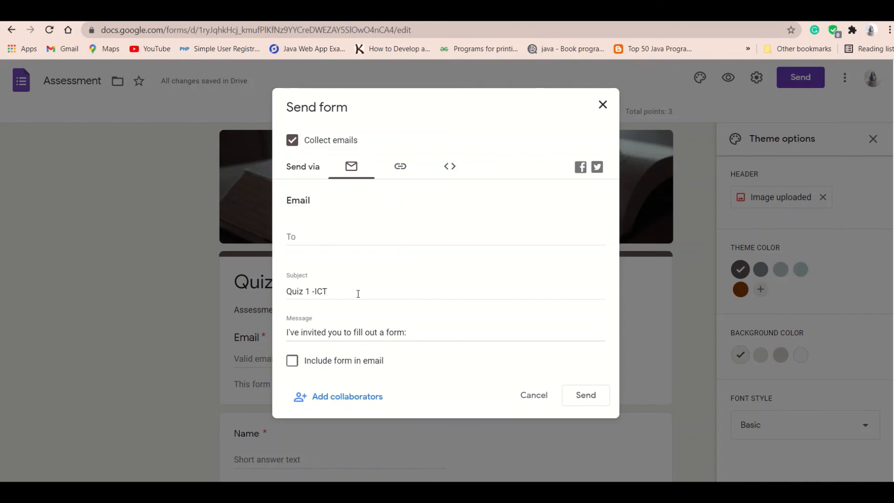
pyautogui.click(303, 236)
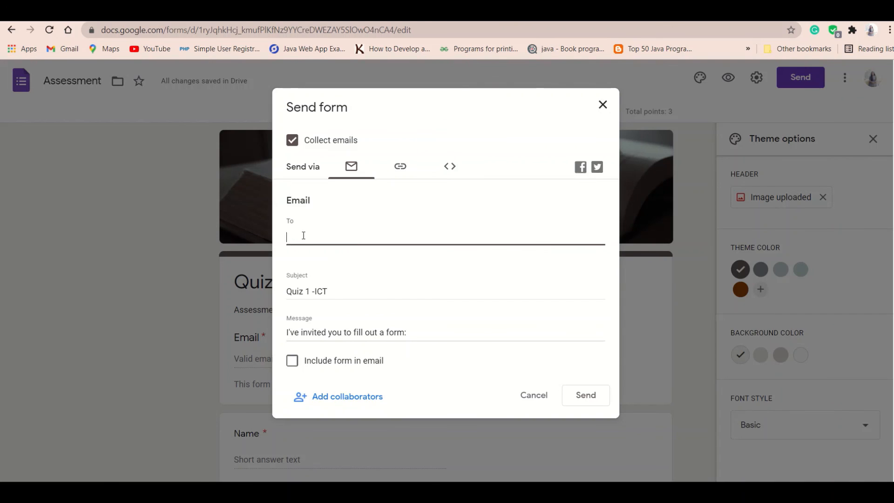
pyautogui.write('ro')
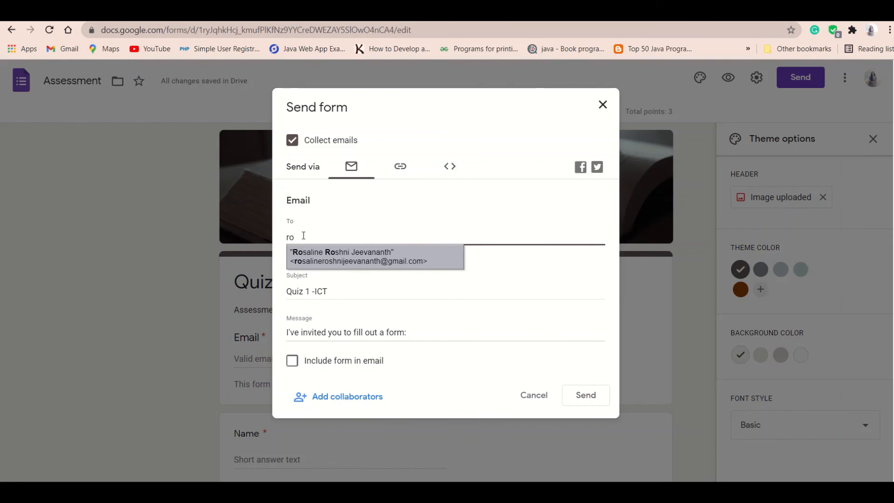
pyautogui.press('BackSpace')
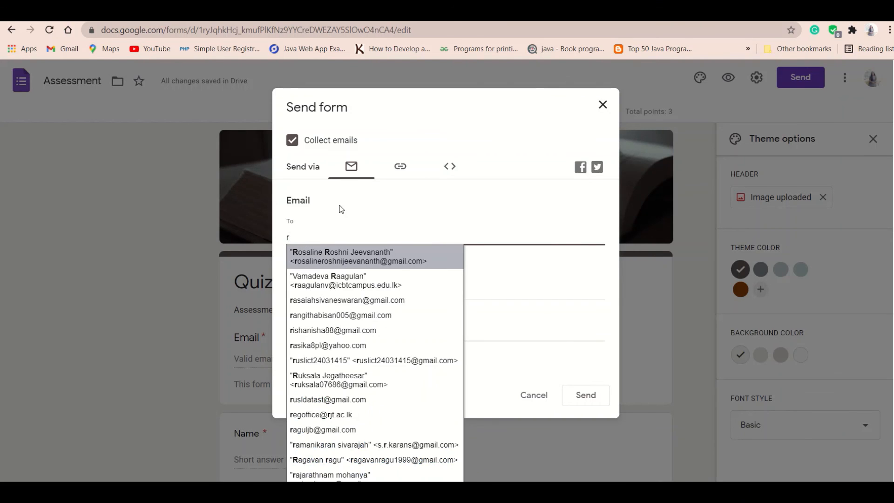
pyautogui.press('BackSpace')
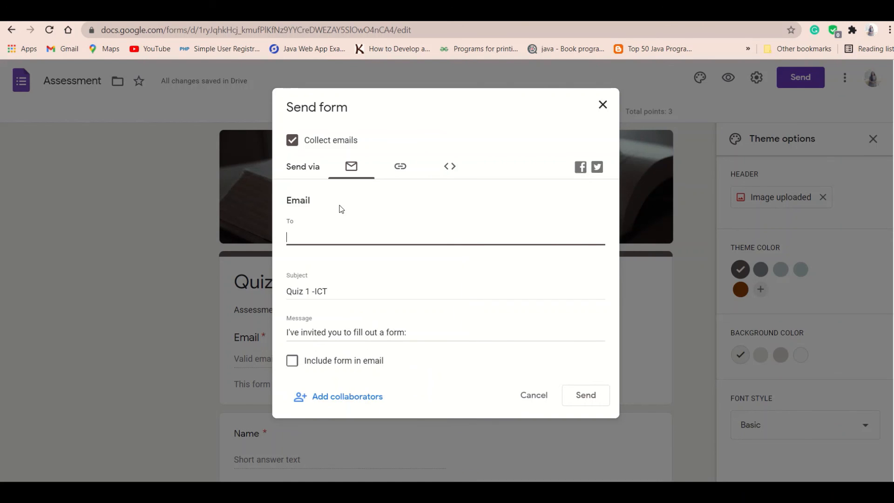
# - Examine the invitation email's subject and message fields without changing them
pyautogui.click(402, 278)
pyautogui.click(337, 296)
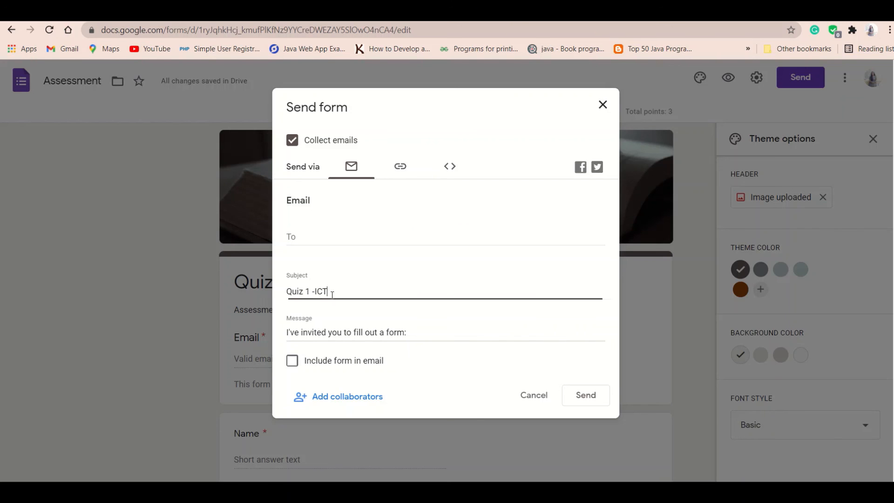
pyautogui.moveTo(337, 295); pyautogui.dragTo(301, 289)
pyautogui.click(336, 295)
pyautogui.click(409, 332)
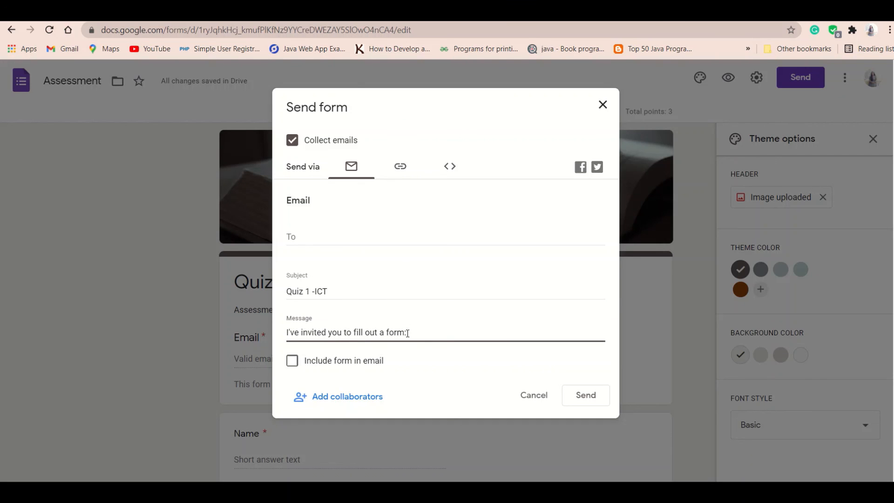
pyautogui.moveTo(410, 332); pyautogui.dragTo(441, 331)
# - Copy the form's full, unshortened share link and close the sending options
pyautogui.click(399, 168)
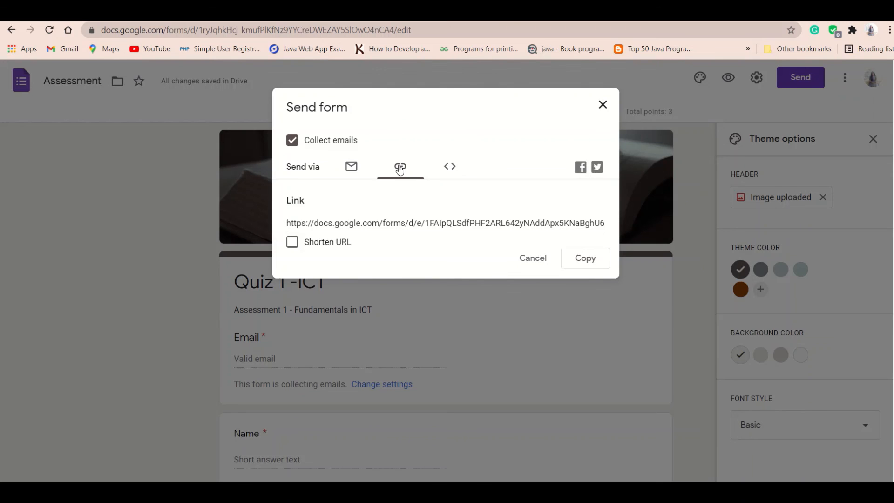
pyautogui.click(454, 221)
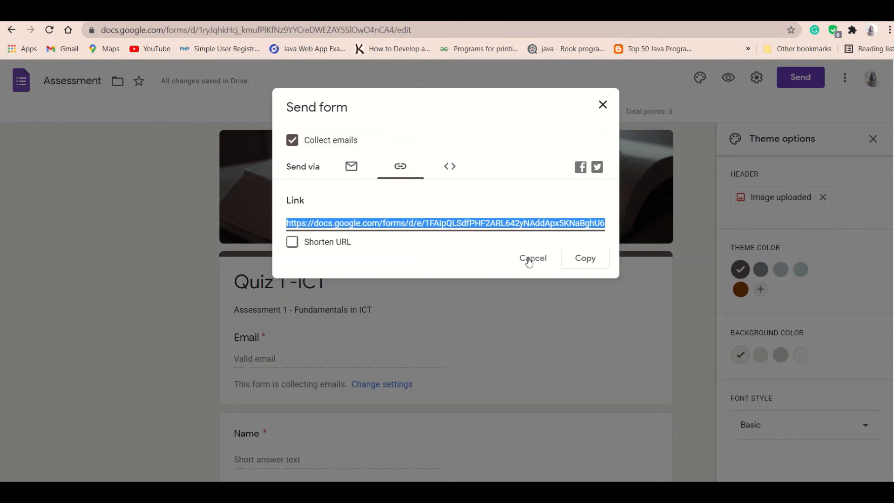
pyautogui.click(587, 265)
pyautogui.click(601, 106)
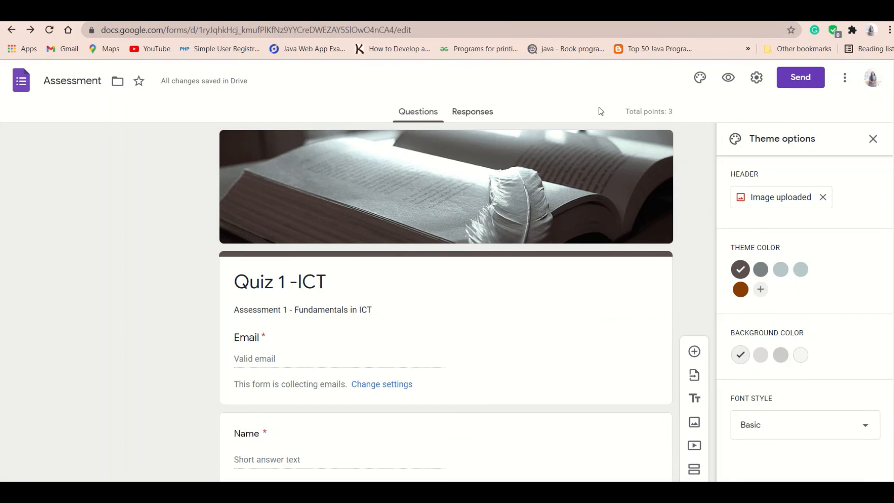
# - Examine the form's collaborator sharing options and suggested contacts, and close them without adding anyone
pyautogui.click(845, 79)
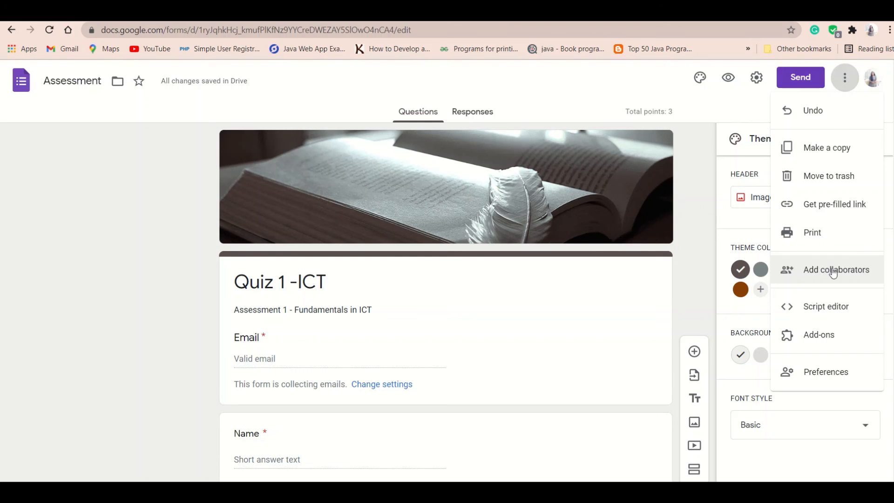
pyautogui.click(823, 279)
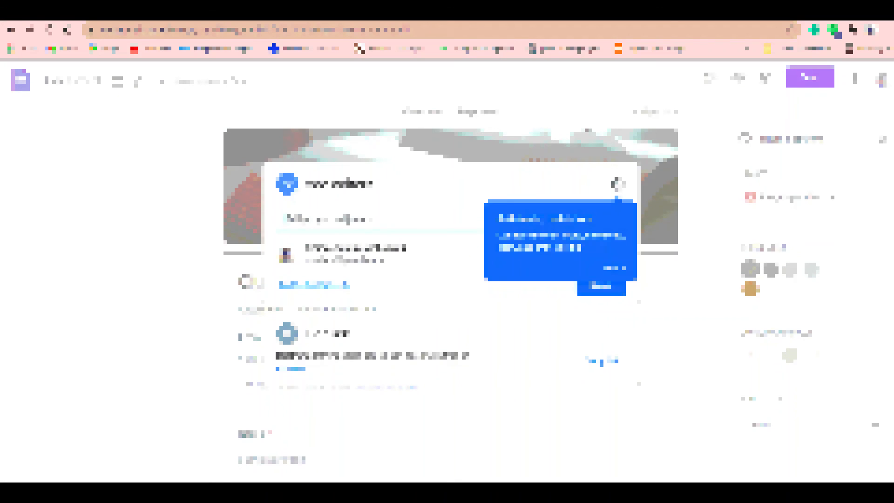
pyautogui.click(347, 220)
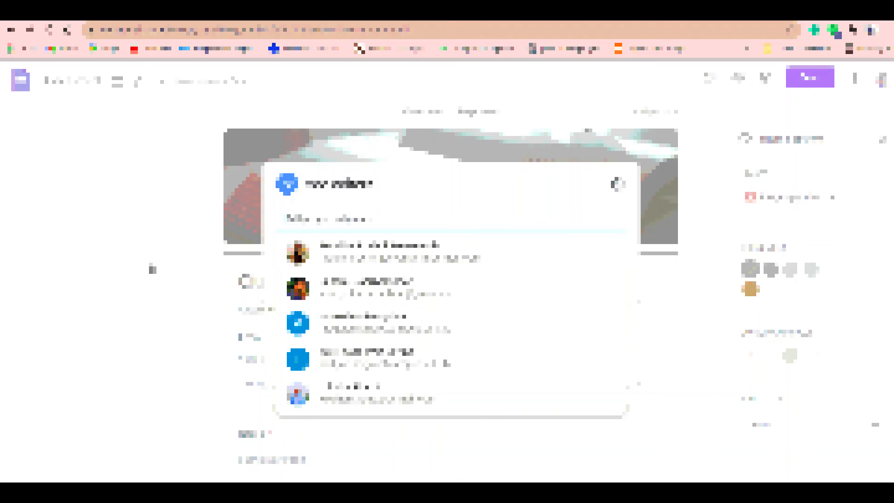
pyautogui.click(150, 266)
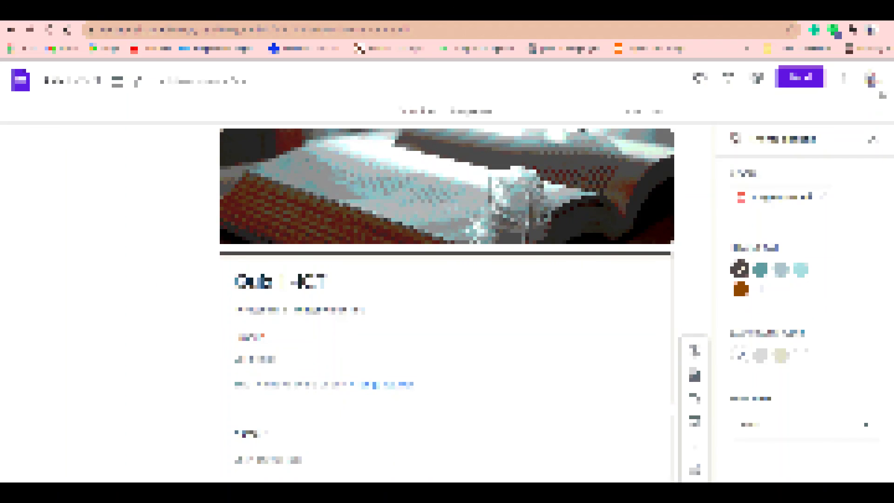
pyautogui.click(844, 78)
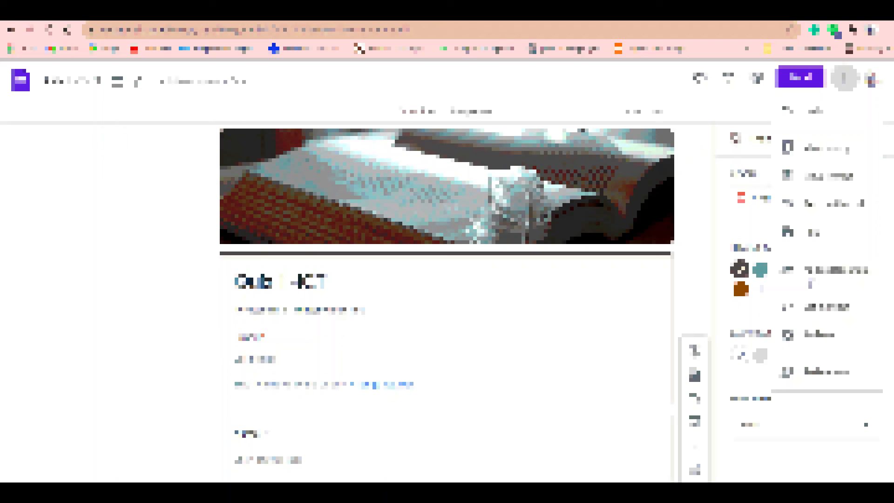
pyautogui.click(813, 273)
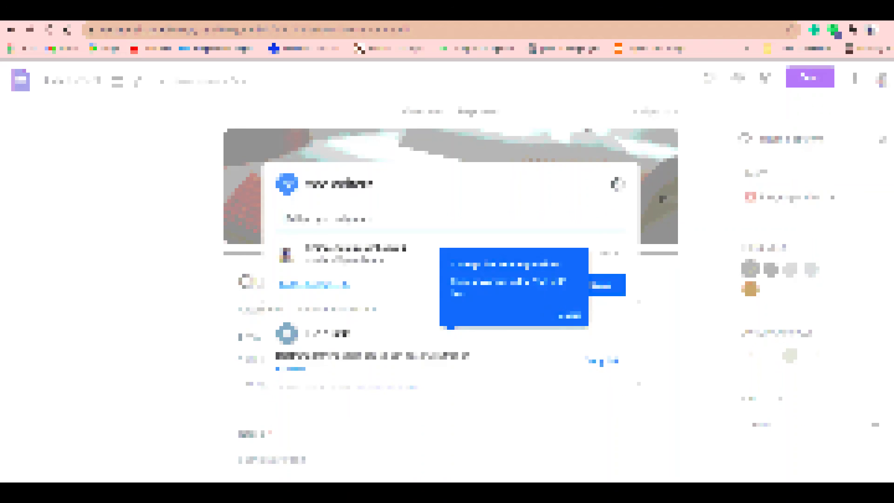
pyautogui.click(711, 166)
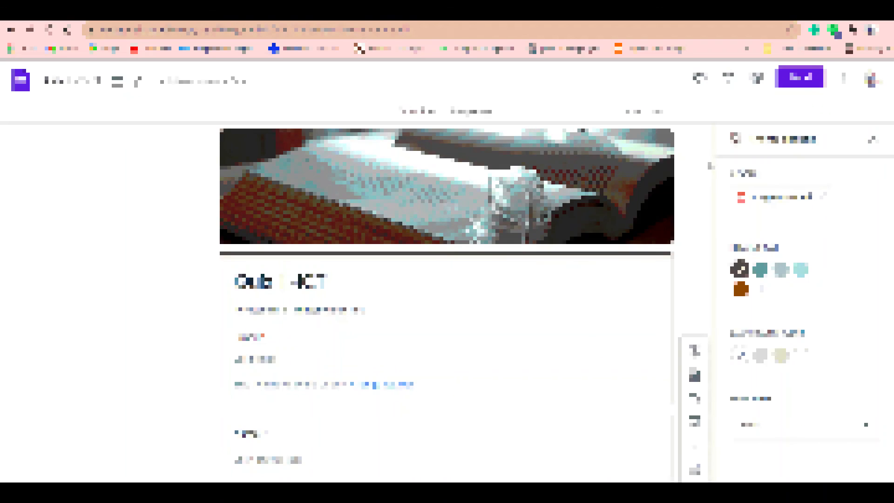